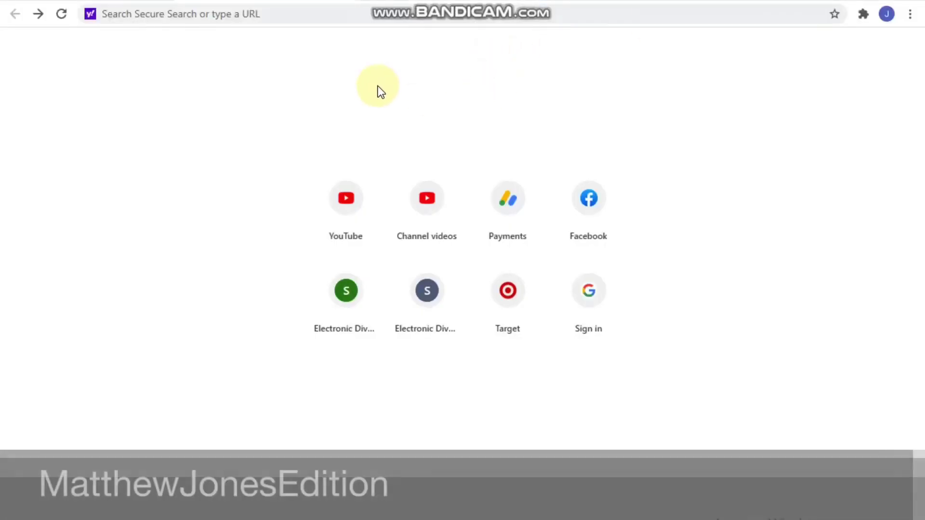
# - Open the Electronic Diversity Visa Program site, dvprogram.state.gov, from the Chrome address bar suggestion
pyautogui.click(224, 13)
pyautogui.write('DVprogram.state.gov')
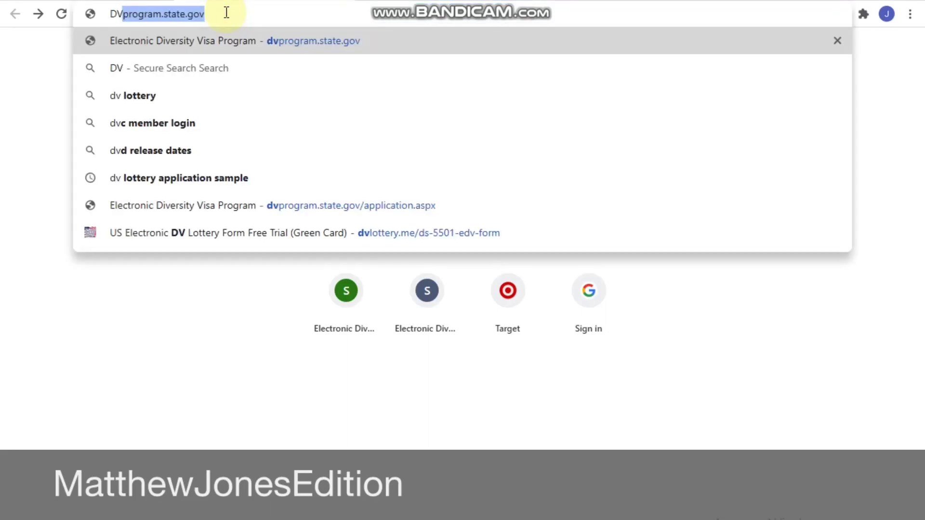
pyautogui.click(276, 39)
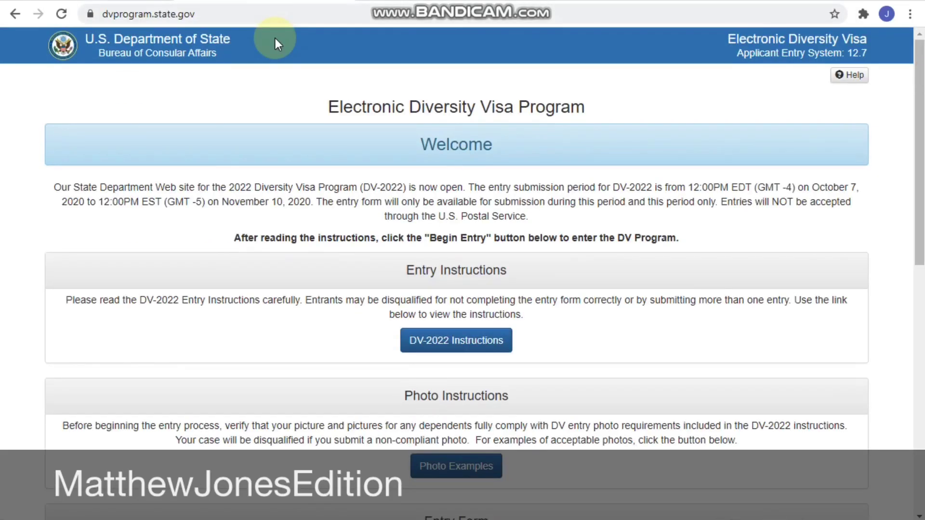
# - Look over the DV-2022 welcome page and start a new entry with Begin Entry
pyautogui.scroll(-4, 288, 63)
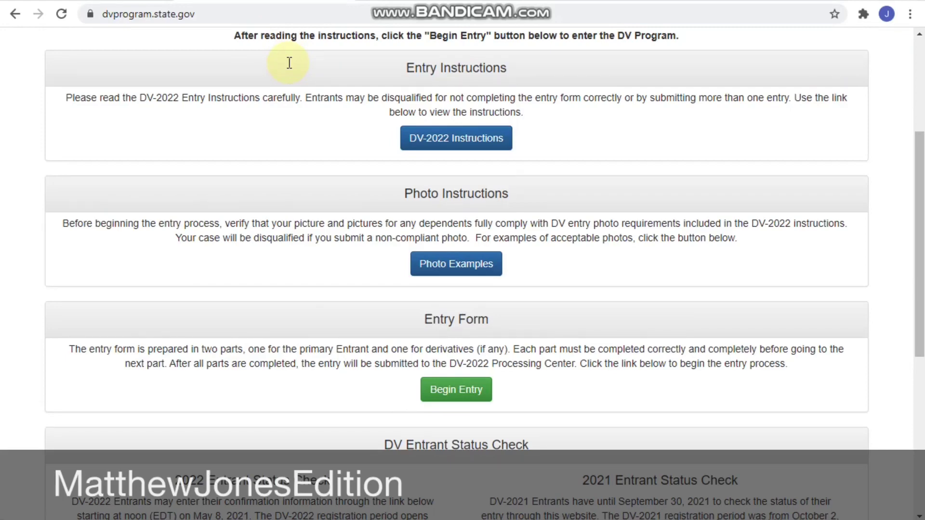
pyautogui.scroll(-2, 289, 62)
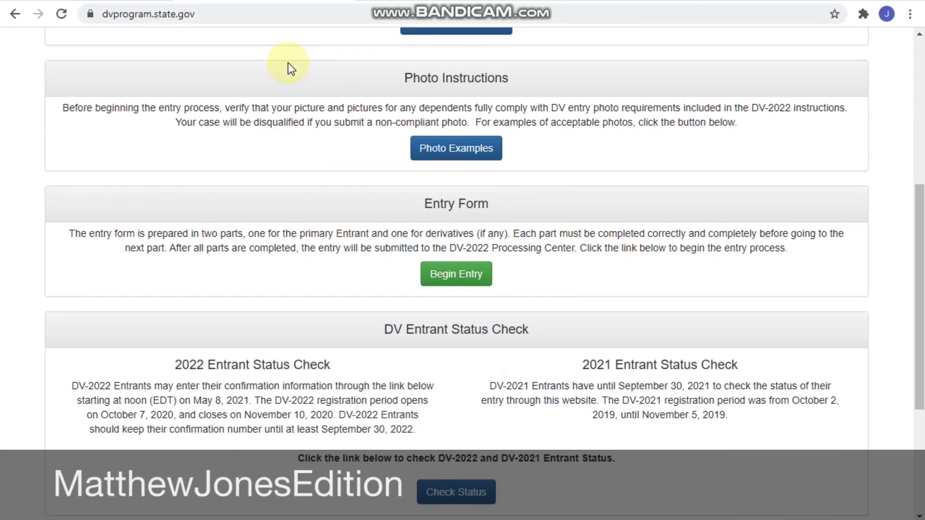
pyautogui.click(202, 15)
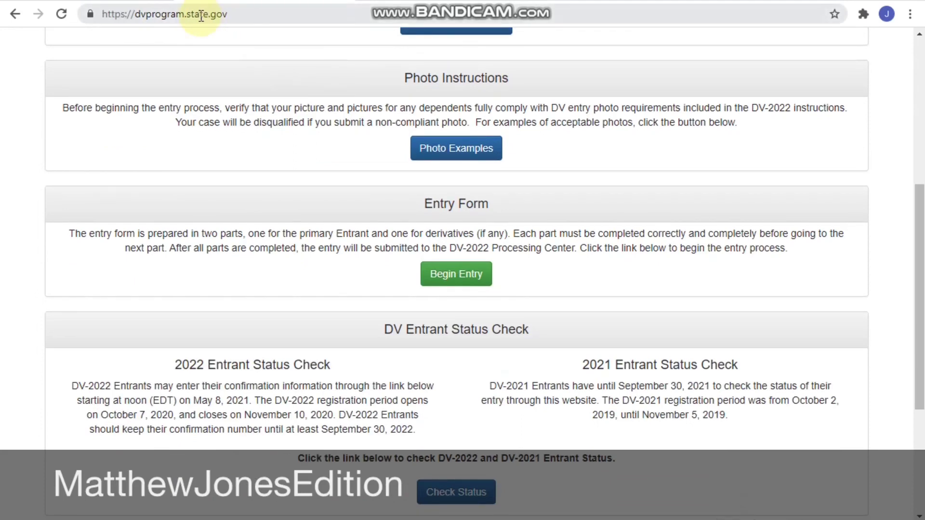
pyautogui.click(232, 14)
pyautogui.moveTo(228, 15); pyautogui.dragTo(133, 18)
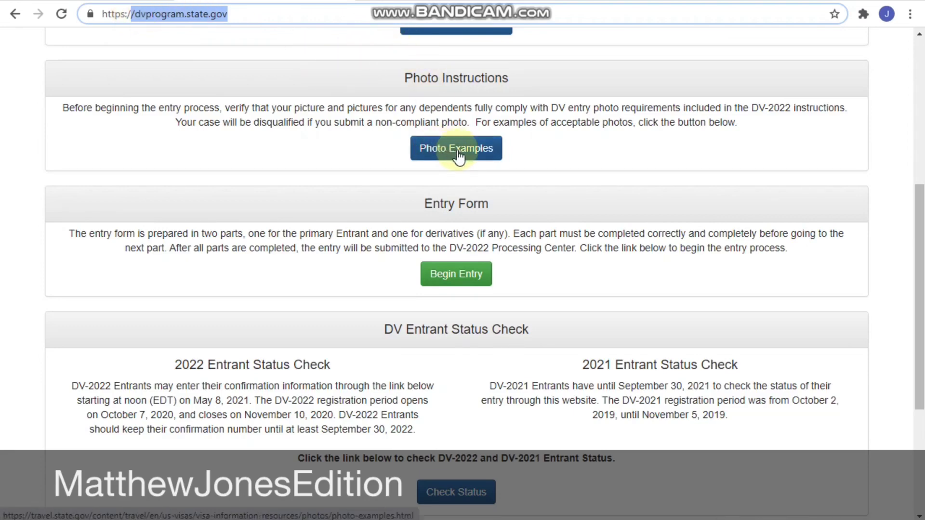
pyautogui.click(450, 278)
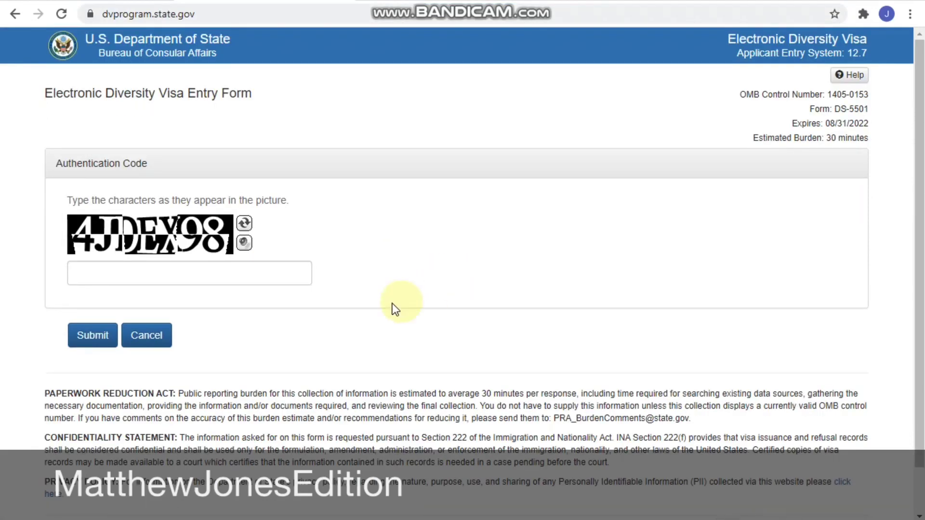
# - Enter the authentication code shown in the picture and submit it
pyautogui.click(285, 277)
pyautogui.write('4')
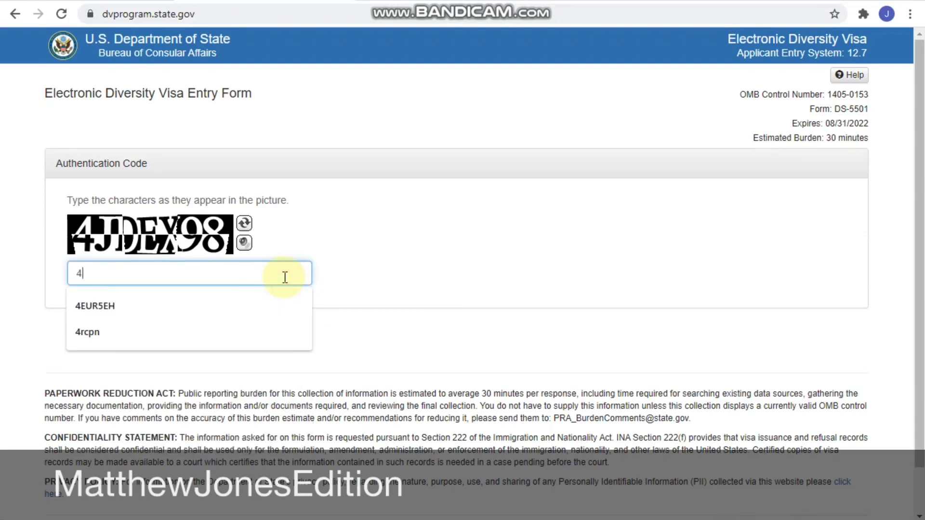
pyautogui.write('JDEX')
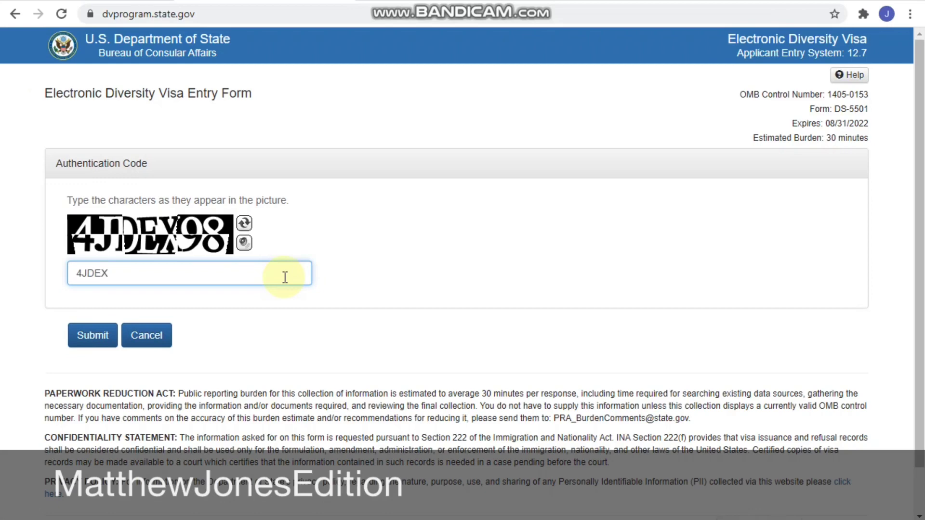
pyautogui.write('98')
pyautogui.press('Return')
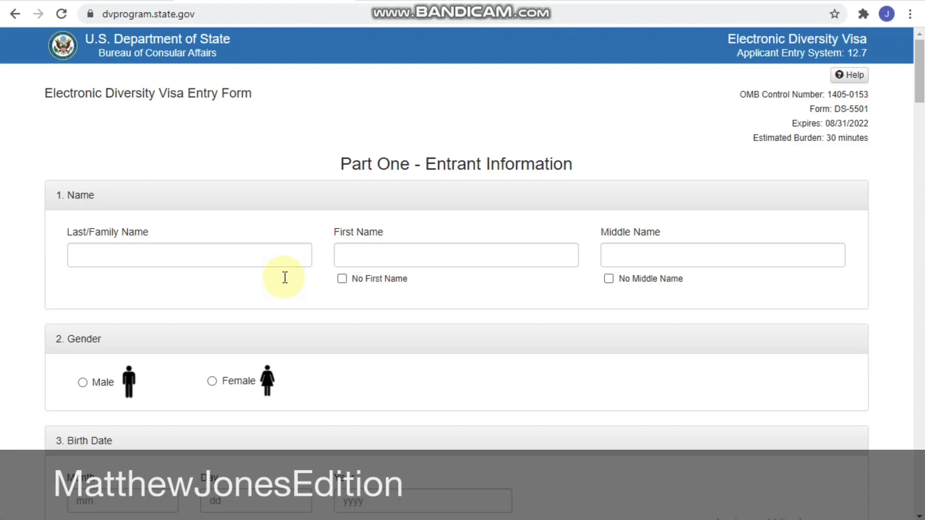
# - Fill the entrant's last, first and middle names from autofill and select Male as gender
pyautogui.click(218, 258)
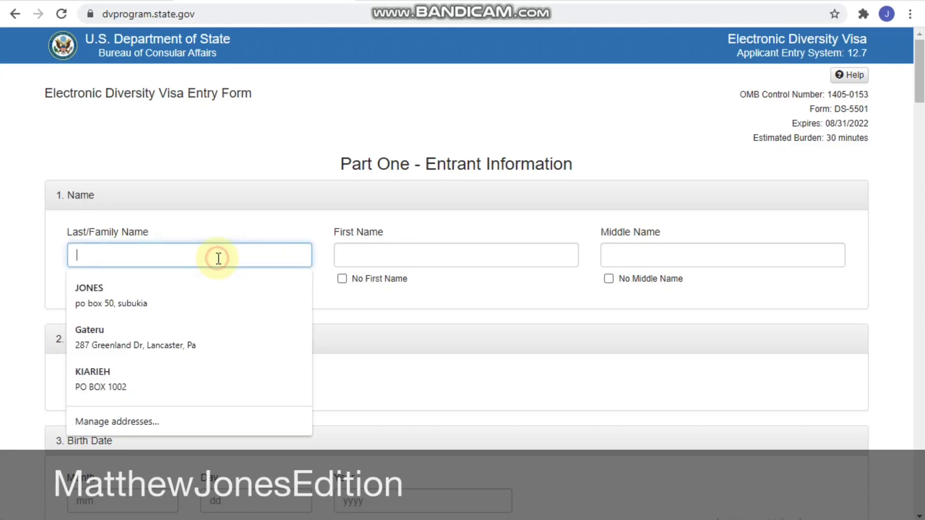
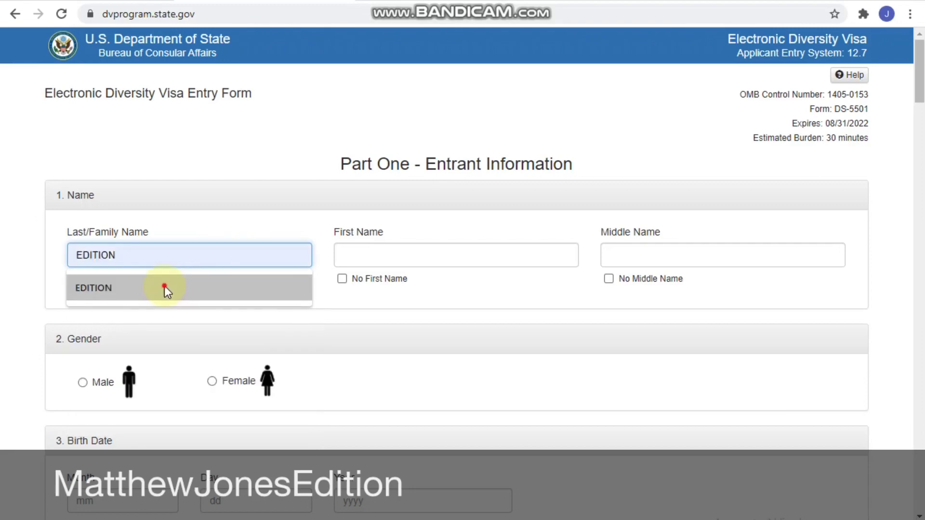
pyautogui.click(163, 285)
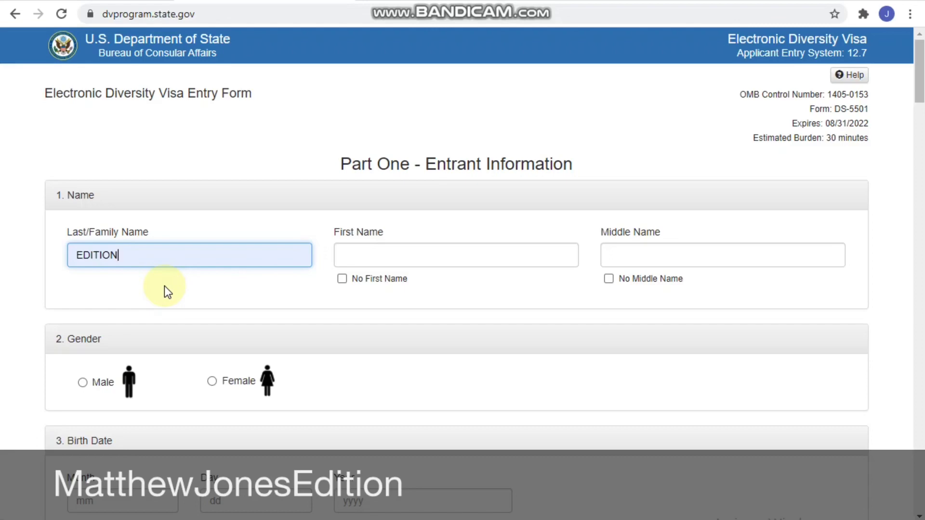
pyautogui.click(378, 256)
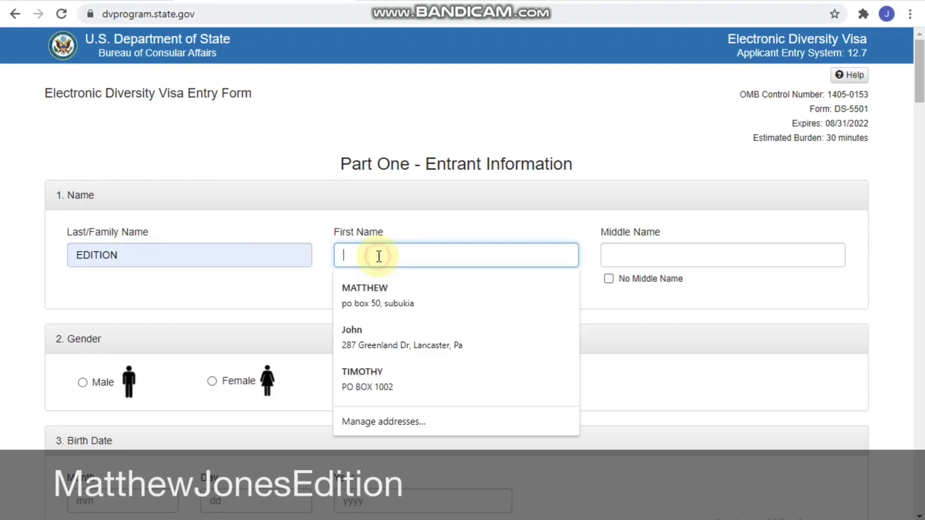
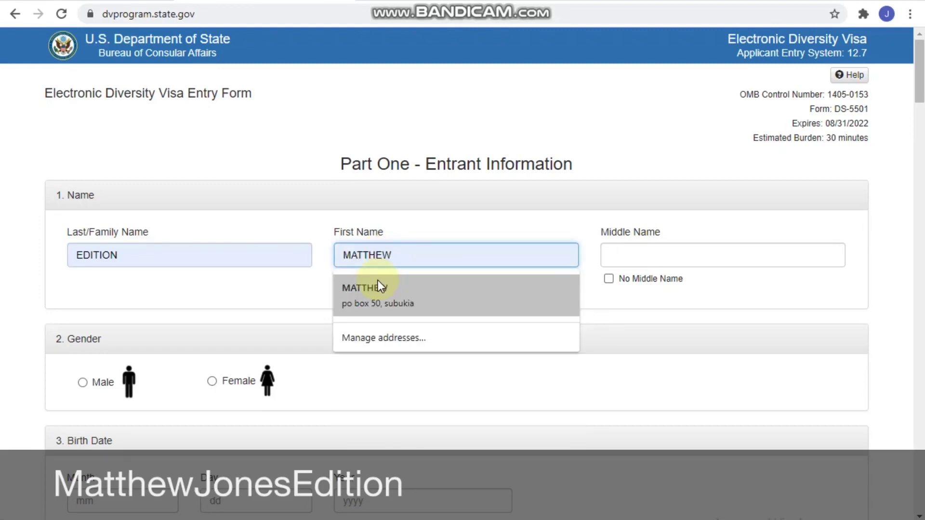
pyautogui.click(378, 284)
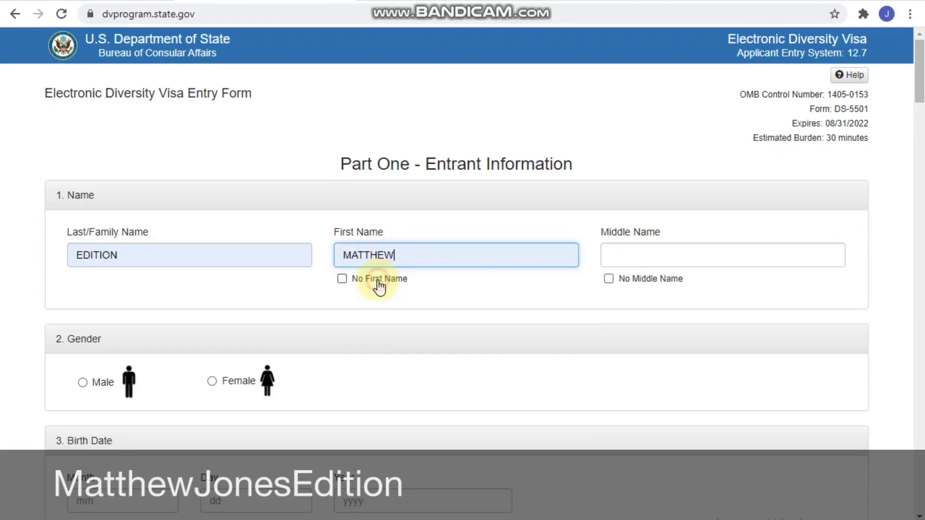
pyautogui.click(663, 262)
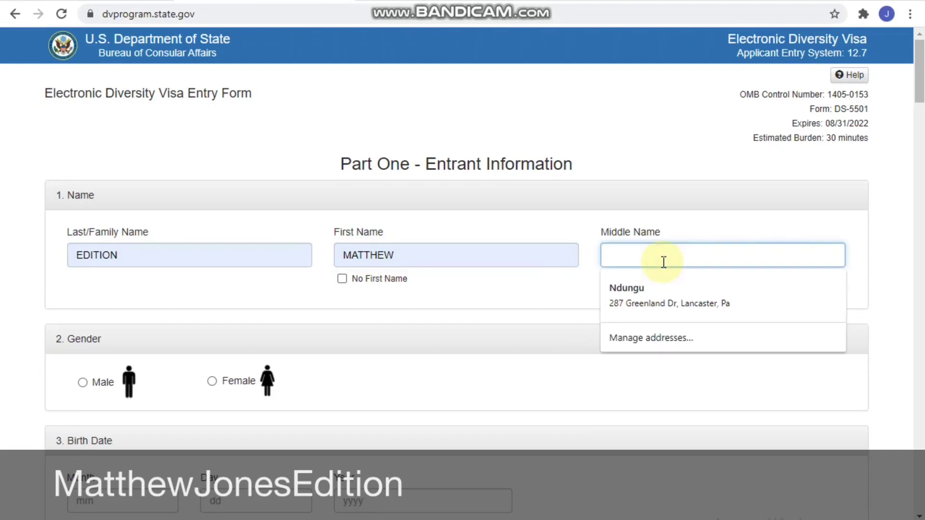
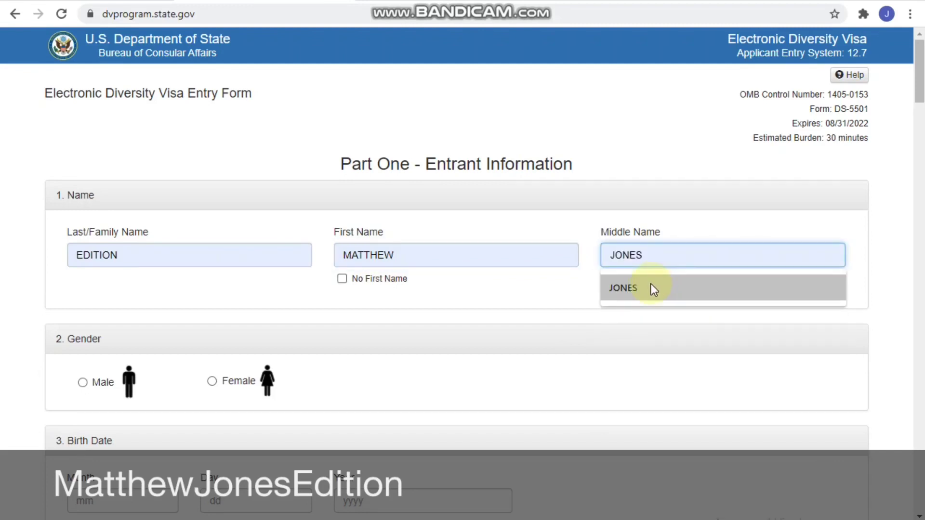
pyautogui.click(646, 289)
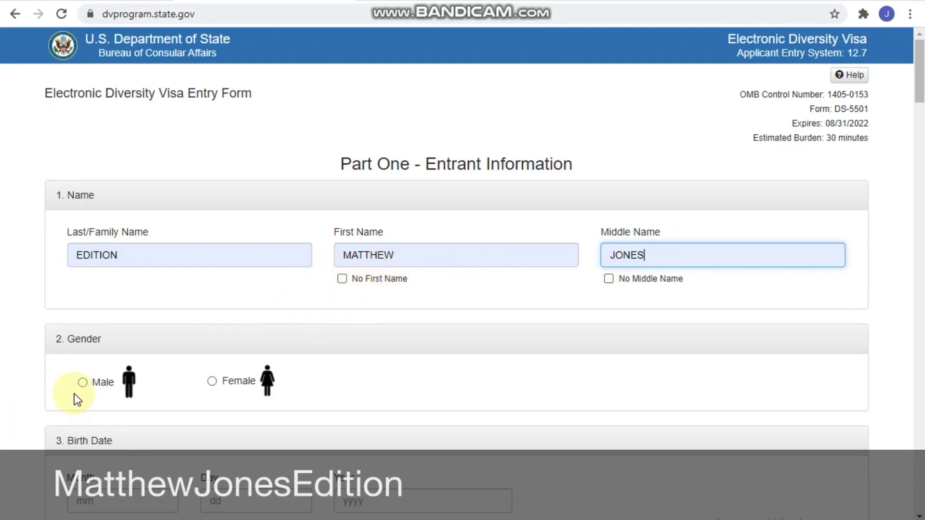
pyautogui.click(83, 383)
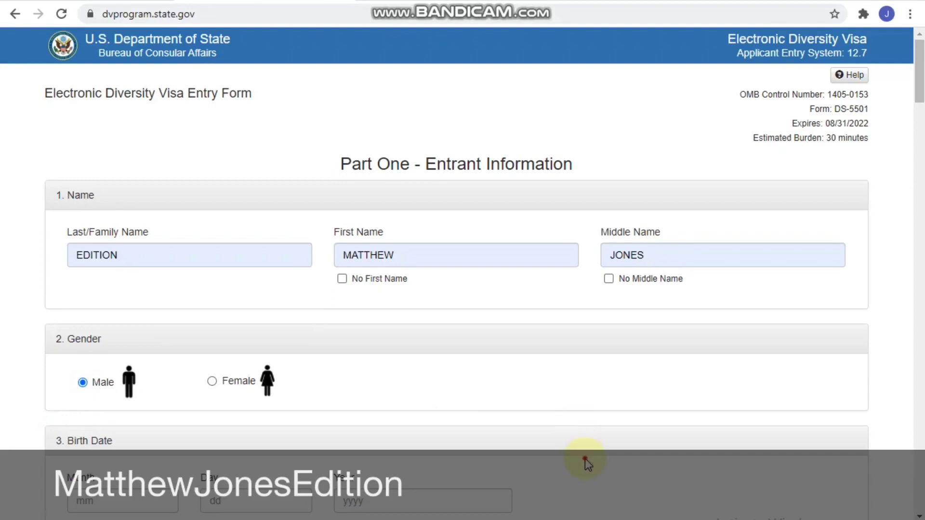
pyautogui.scroll(-2, 585, 458)
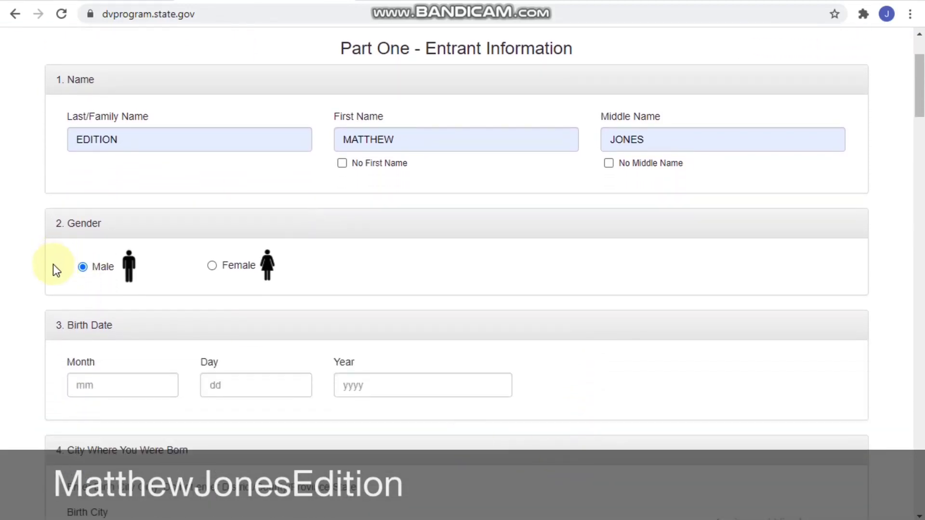
pyautogui.click(90, 388)
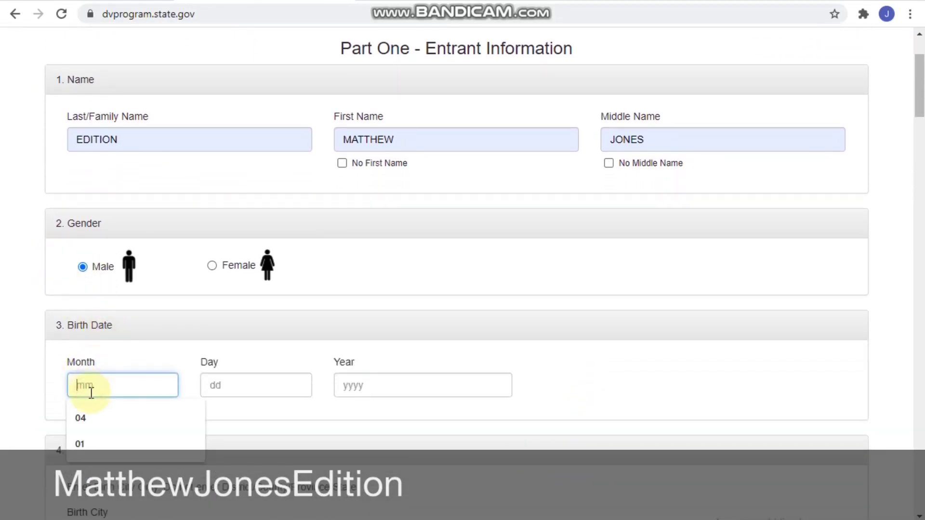
pyautogui.click(90, 418)
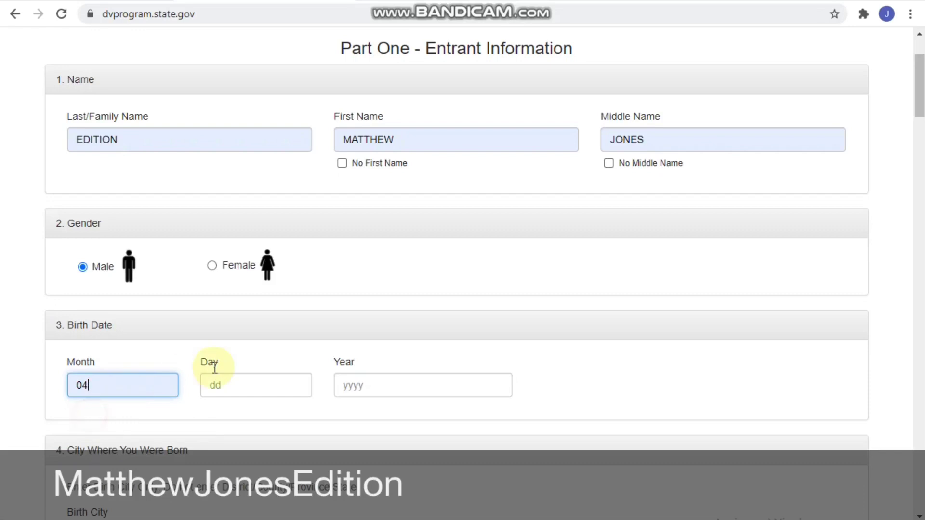
pyautogui.click(259, 384)
pyautogui.click(230, 440)
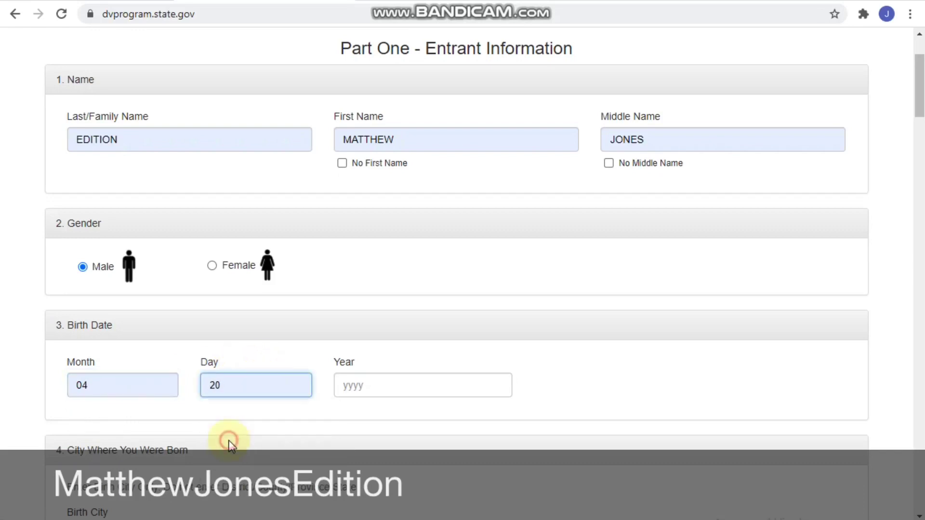
pyautogui.click(386, 385)
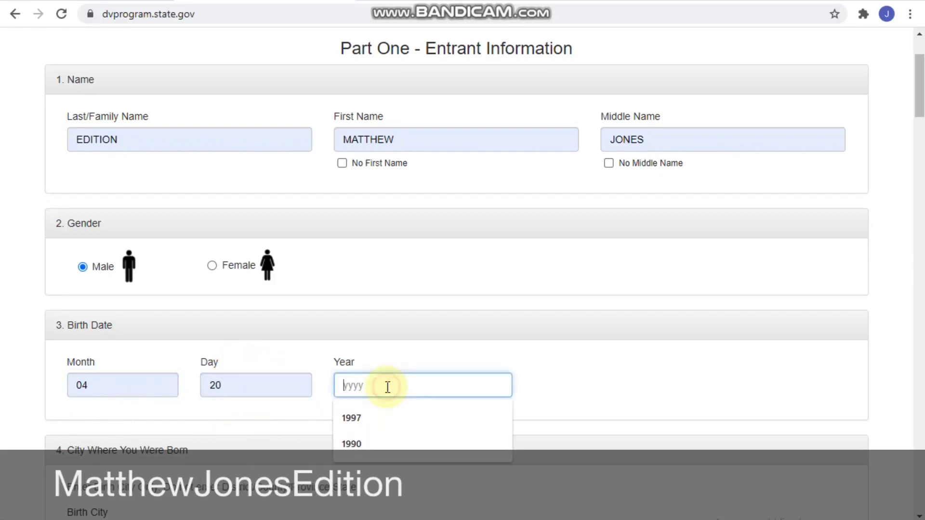
pyautogui.click(378, 418)
pyautogui.click(597, 392)
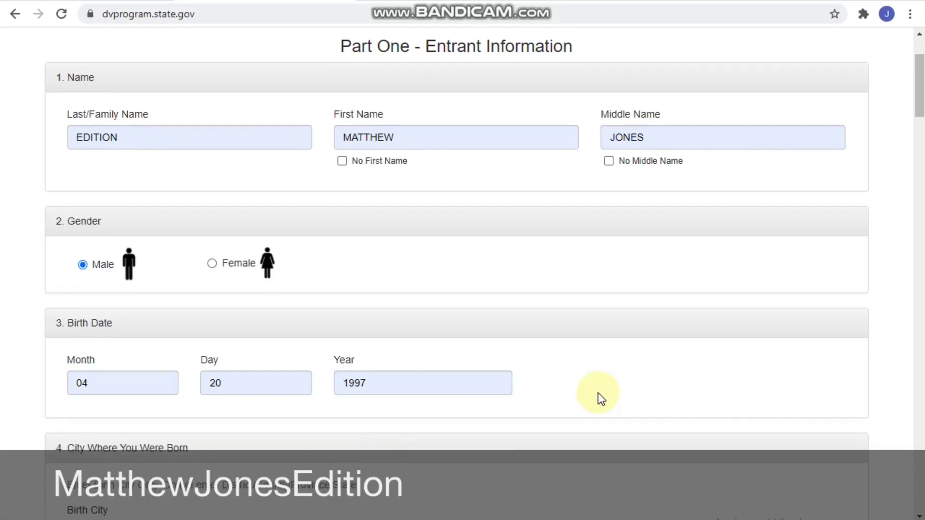
pyautogui.scroll(-7, 597, 392)
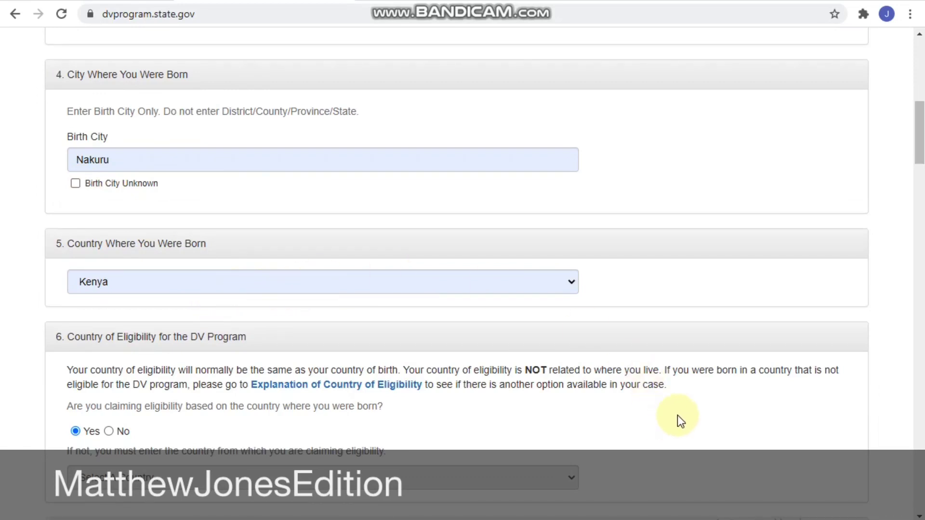
# - Enter the last, first and middle names on the passport and the passport number
pyautogui.scroll(-5, 678, 415)
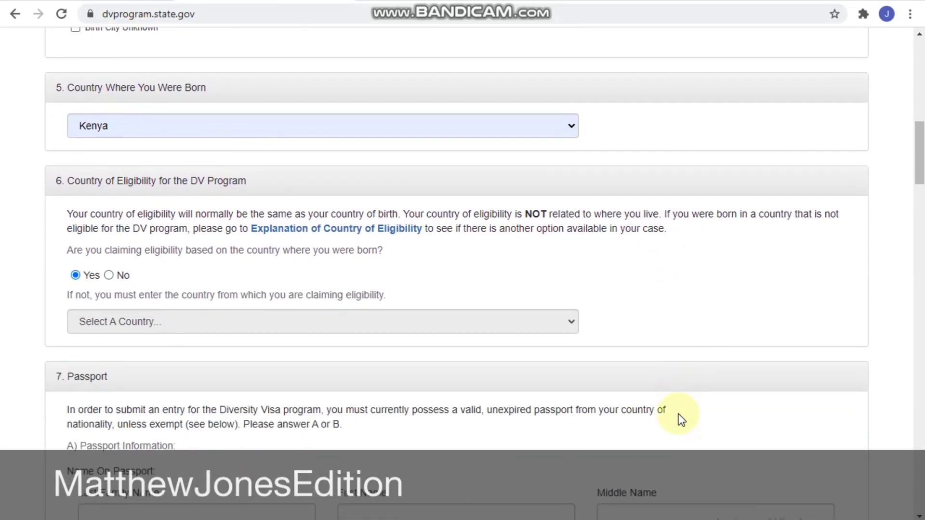
pyautogui.scroll(-4, 679, 414)
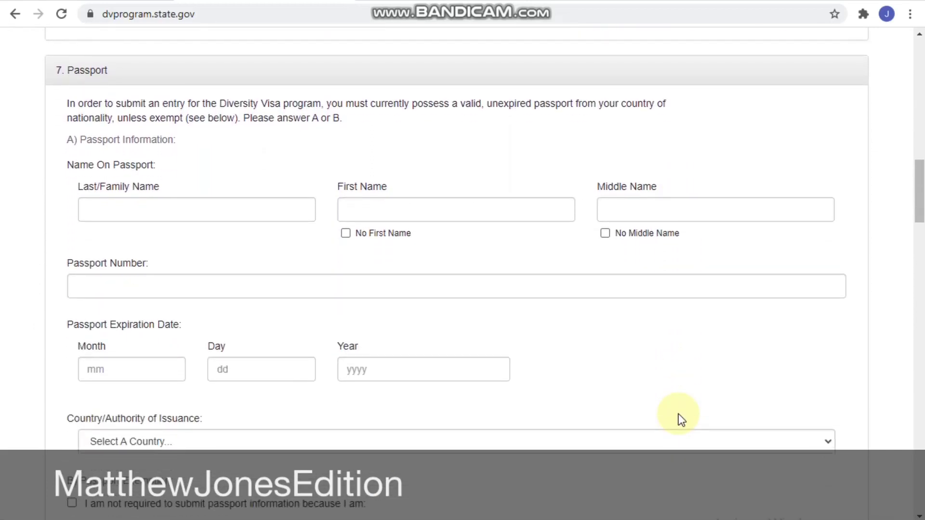
pyautogui.click(247, 209)
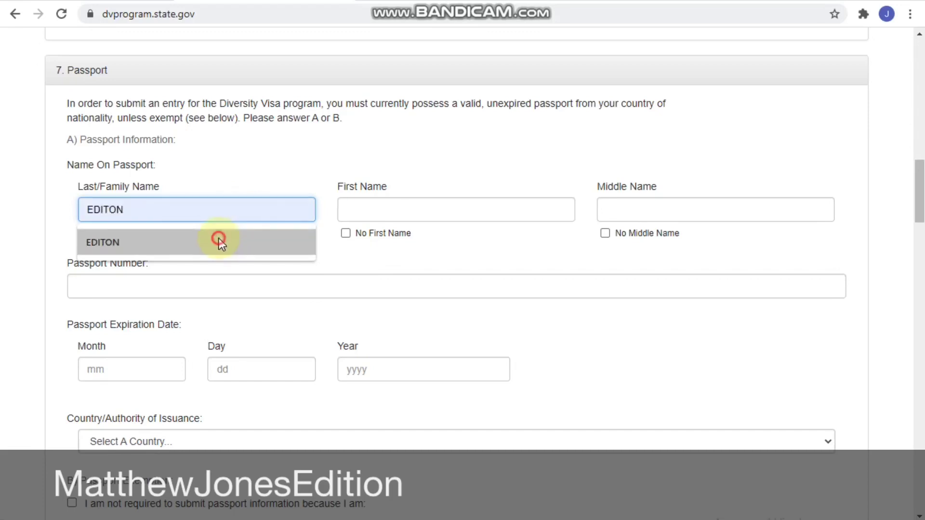
pyautogui.click(222, 239)
pyautogui.click(374, 208)
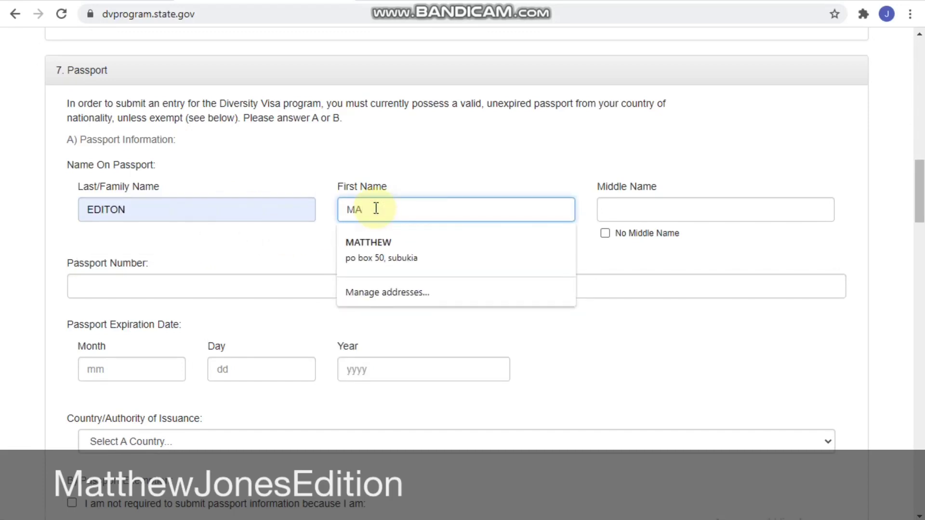
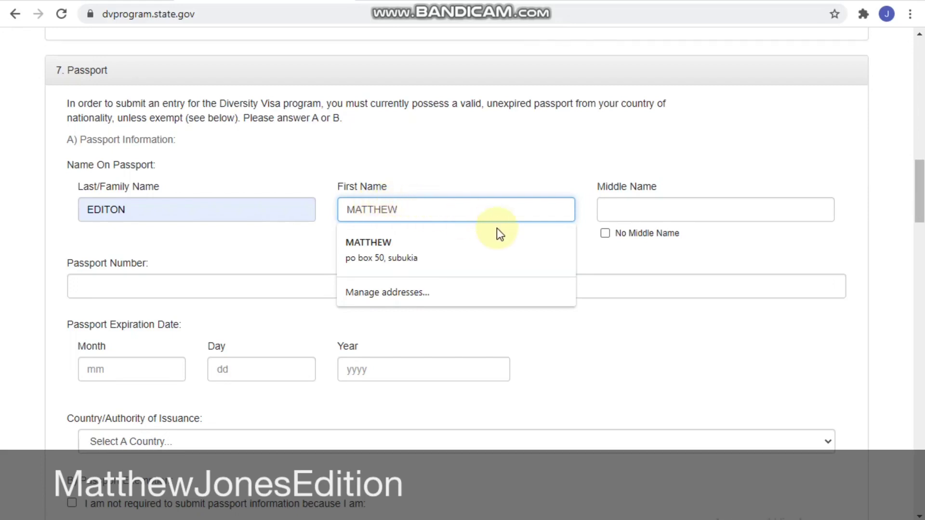
pyautogui.click(635, 208)
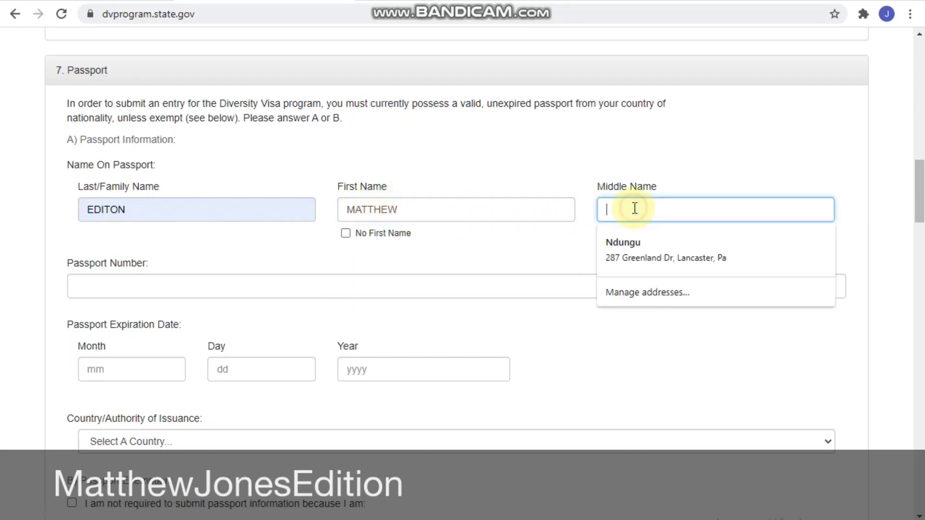
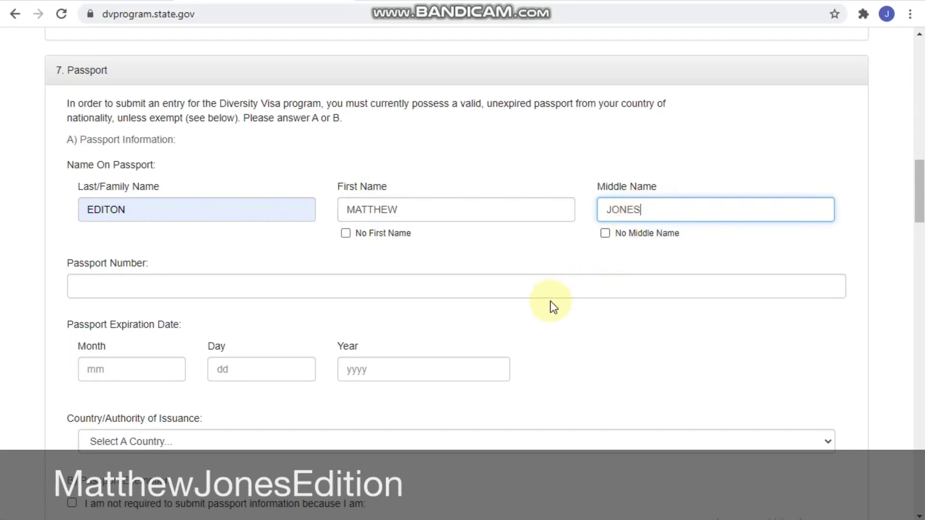
pyautogui.click(461, 285)
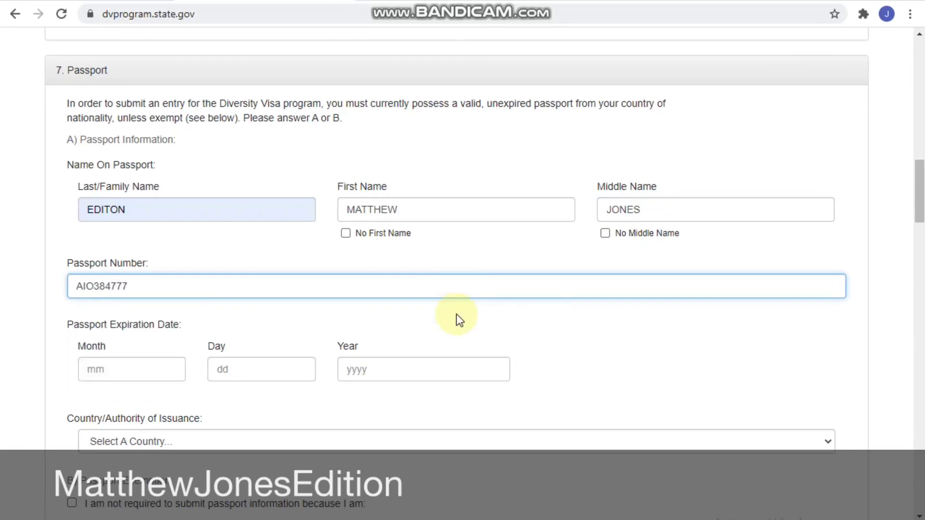
# - Set the passport expiration date to 05/17/2027 and the issuing country to Kenya
pyautogui.click(138, 371)
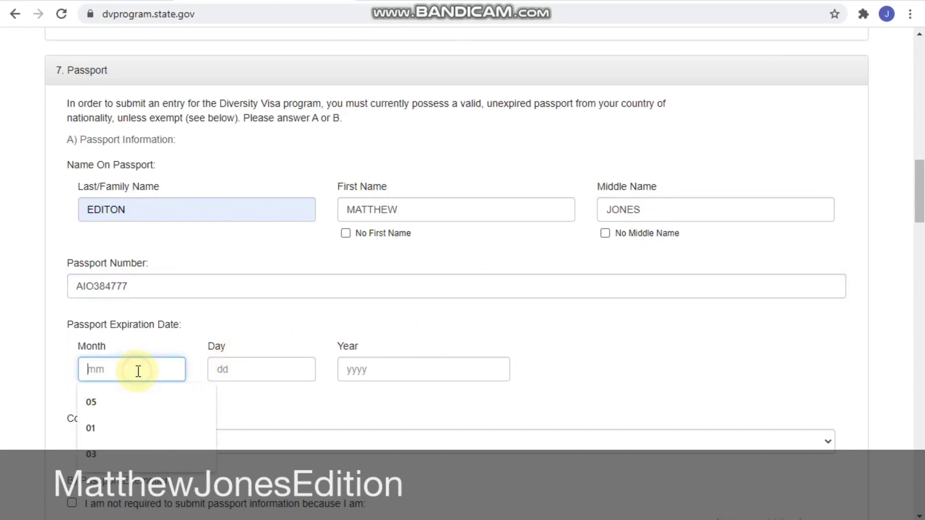
pyautogui.click(114, 400)
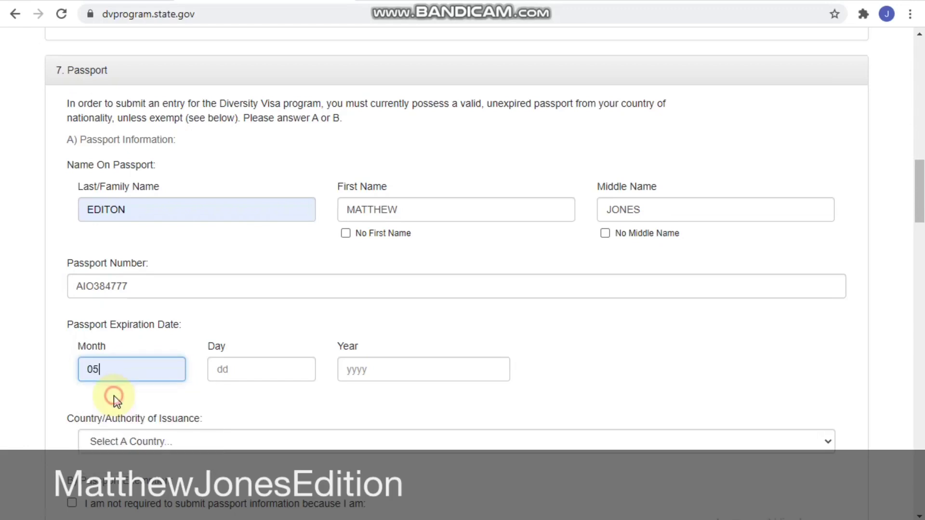
pyautogui.click(261, 372)
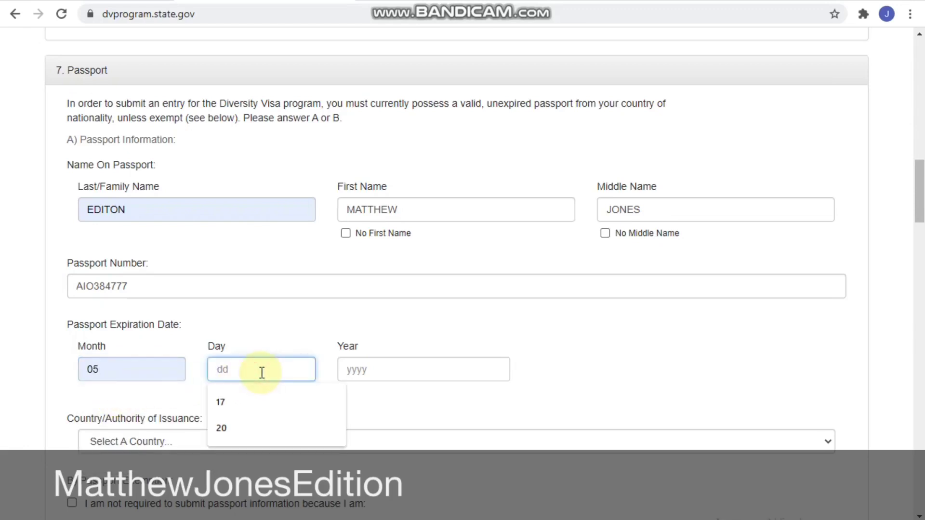
pyautogui.click(243, 406)
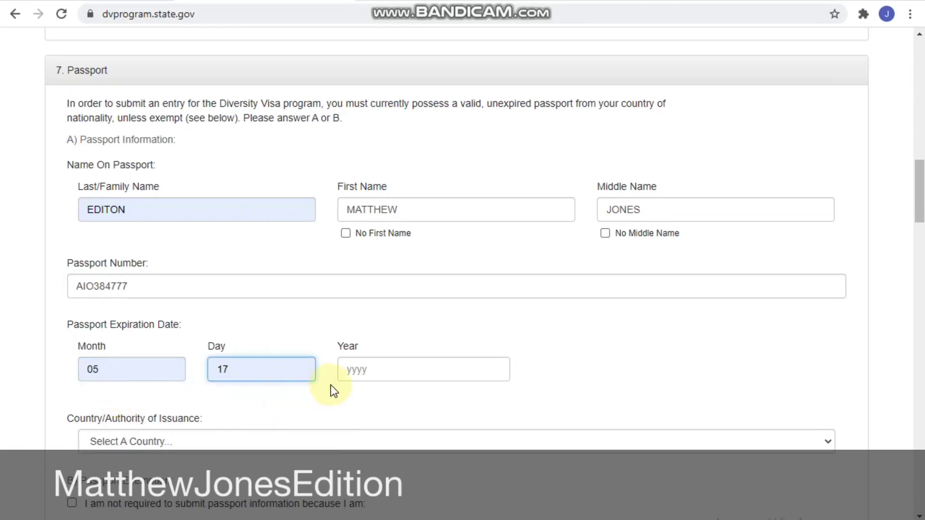
pyautogui.click(374, 369)
pyautogui.click(368, 404)
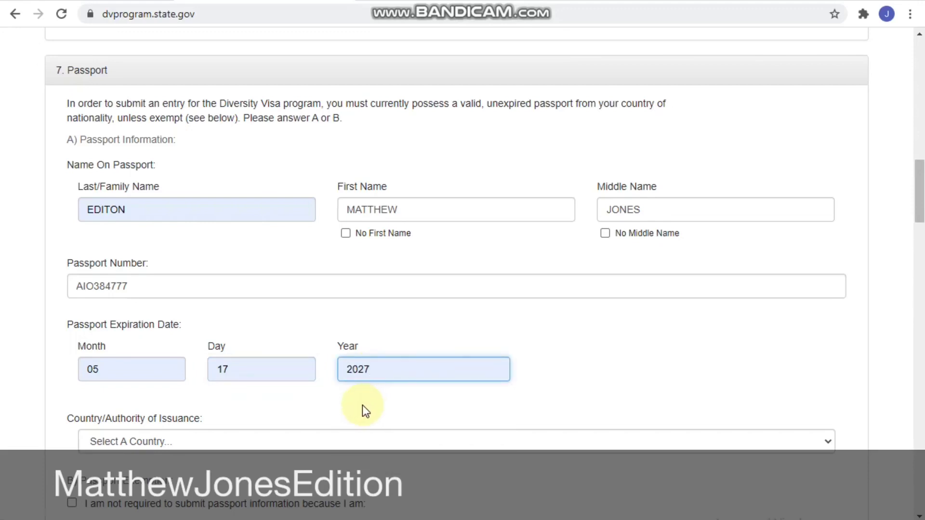
pyautogui.click(331, 440)
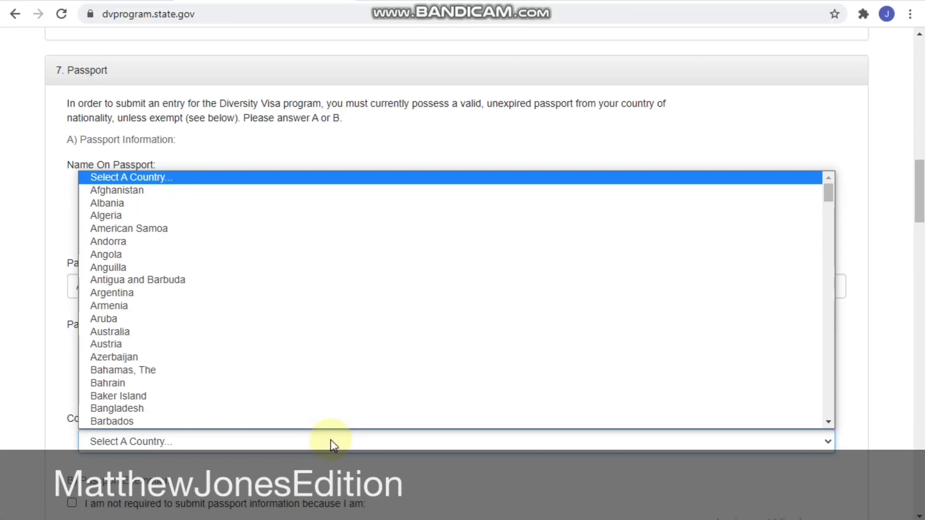
pyautogui.write('kenya')
pyautogui.press('Return')
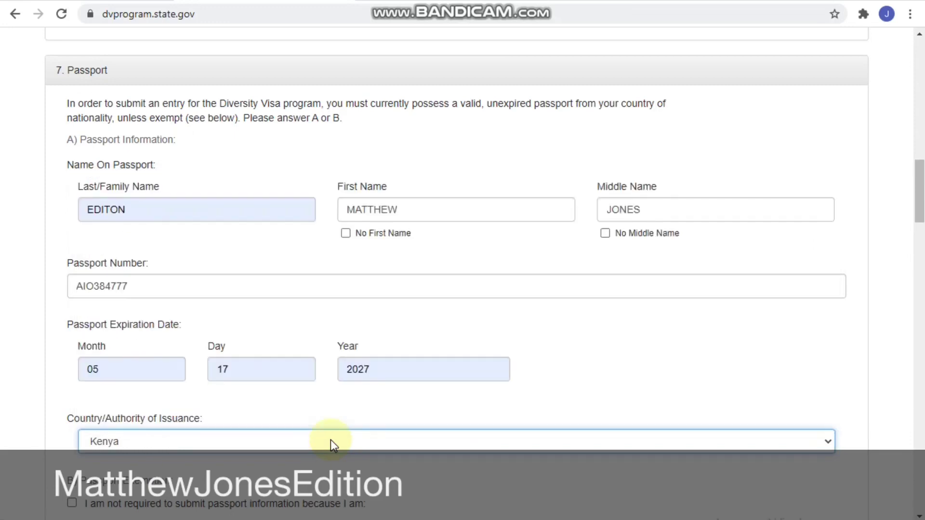
# - Upload 2x2.jpg as the entrant photograph, then move on to the Mailing Address section
pyautogui.click(401, 475)
pyautogui.scroll(-2, 400, 475)
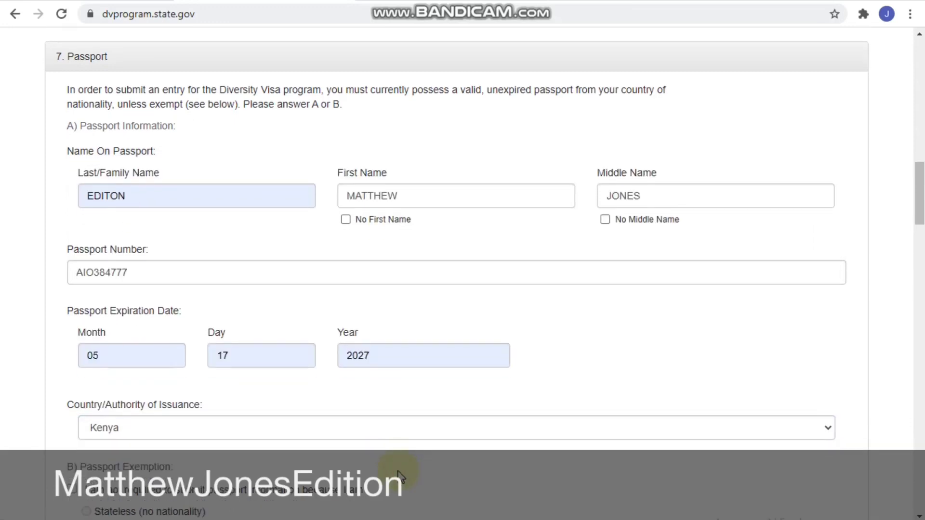
pyautogui.scroll(-6, 399, 475)
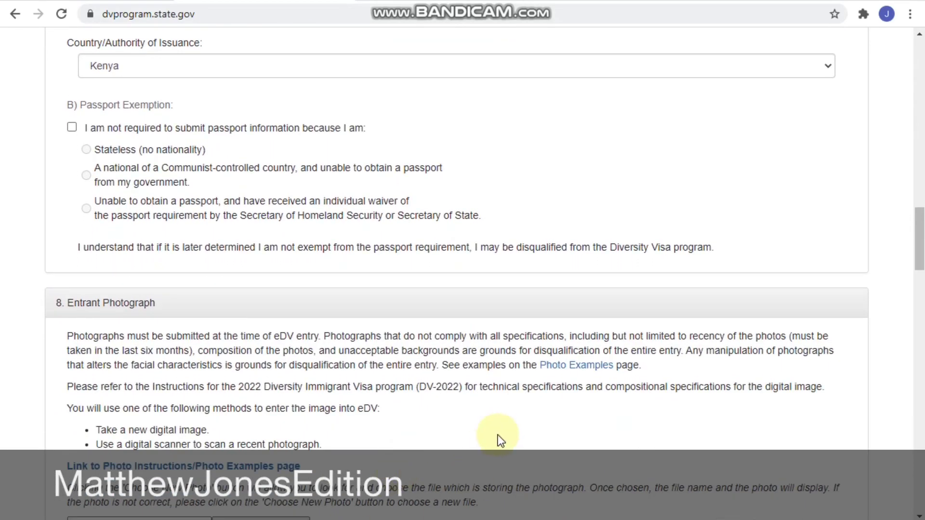
pyautogui.scroll(-3, 493, 452)
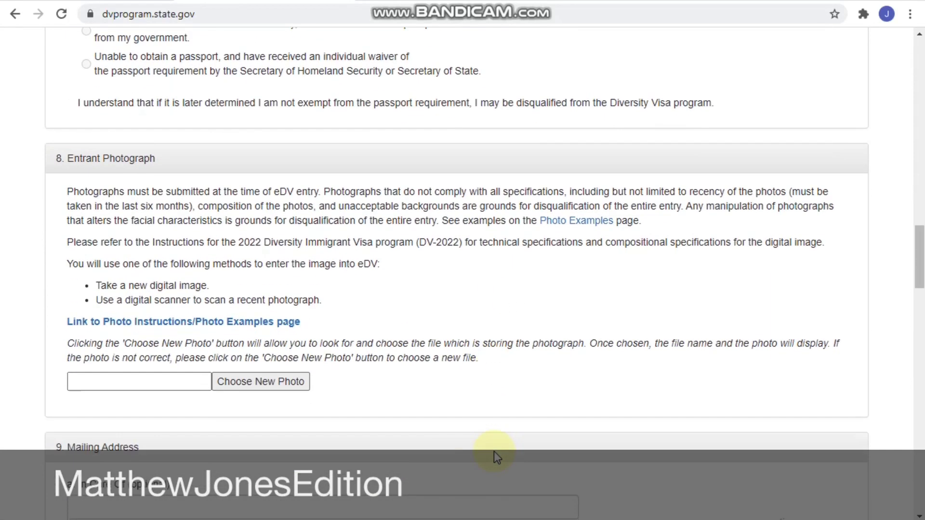
pyautogui.click(266, 382)
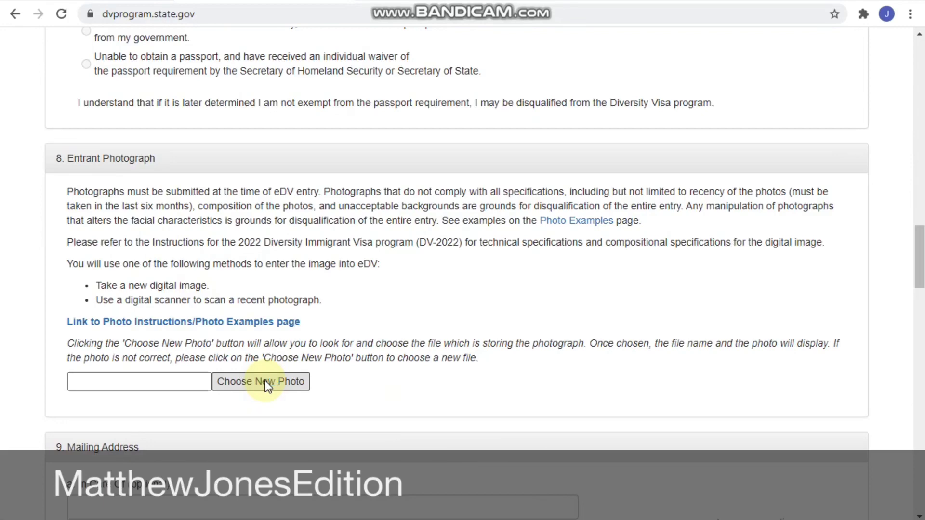
pyautogui.doubleClick(163, 85)
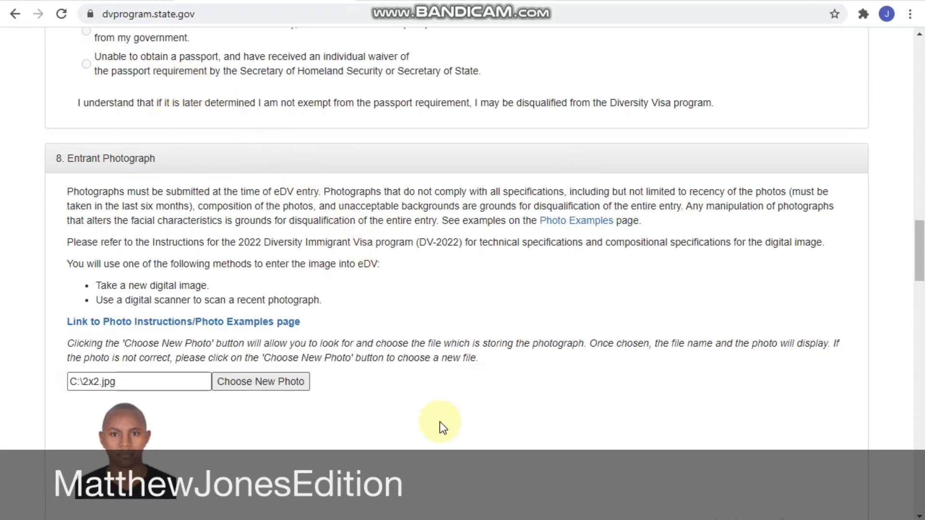
pyautogui.scroll(-5, 434, 425)
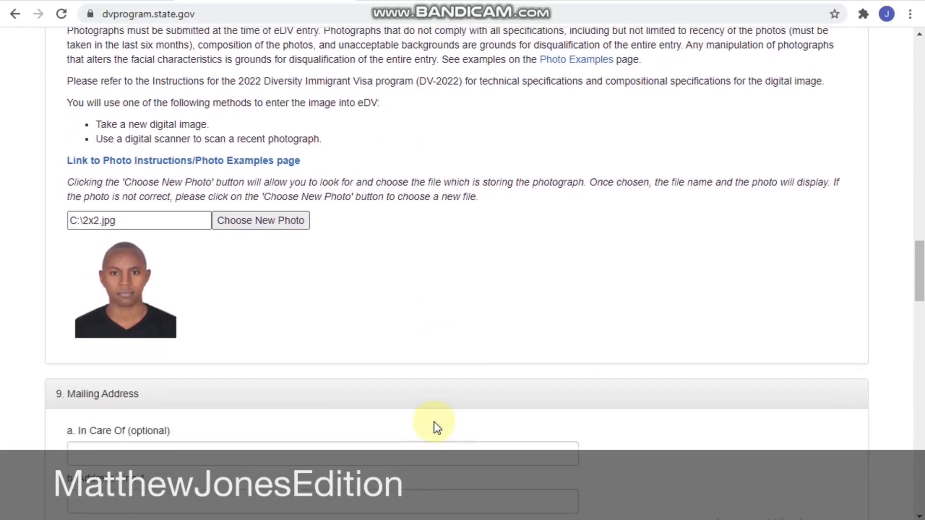
pyautogui.scroll(-1, 435, 426)
pyautogui.scroll(-3, 435, 427)
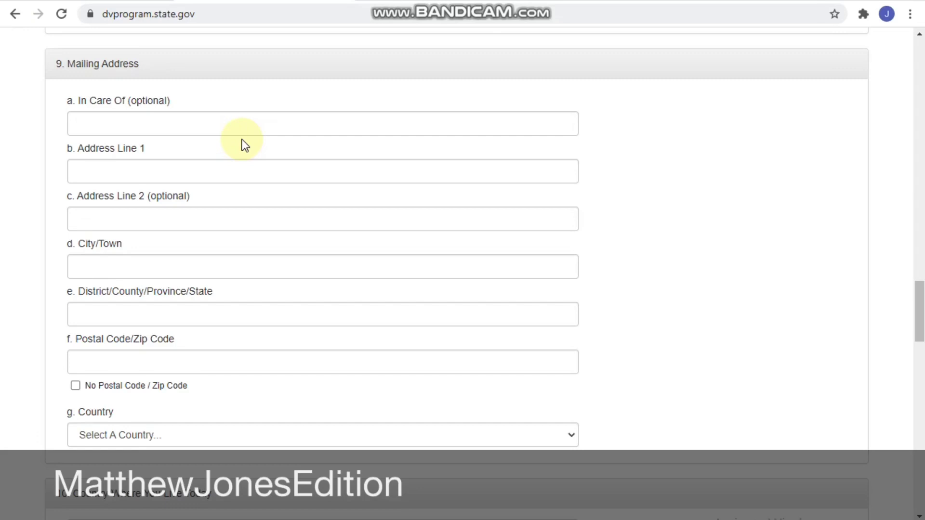
# - Fill the mailing address from the saved Chrome autofill address and set its country to Kenya
pyautogui.click(183, 169)
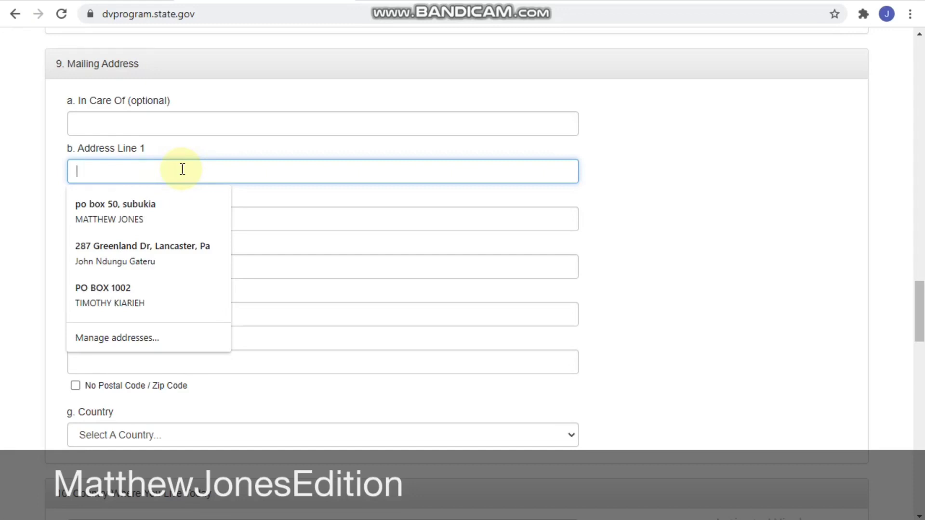
pyautogui.click(148, 207)
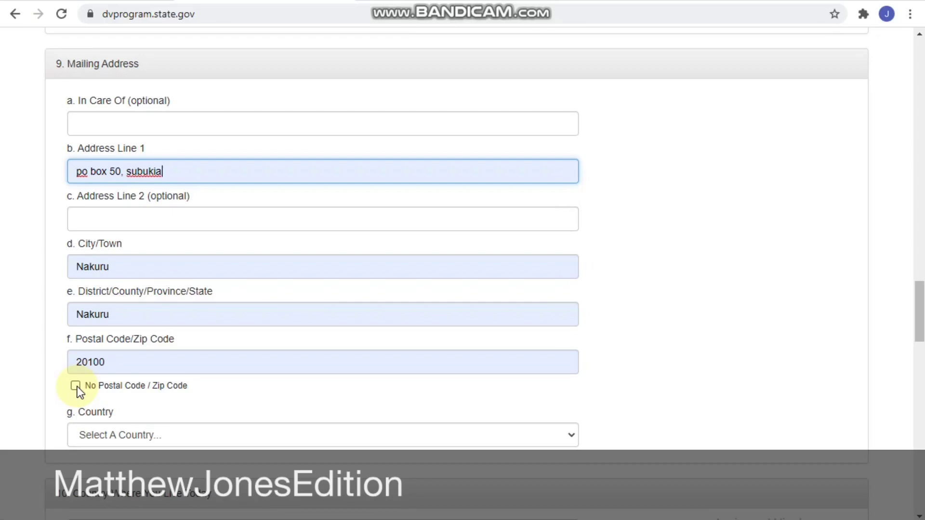
pyautogui.click(140, 432)
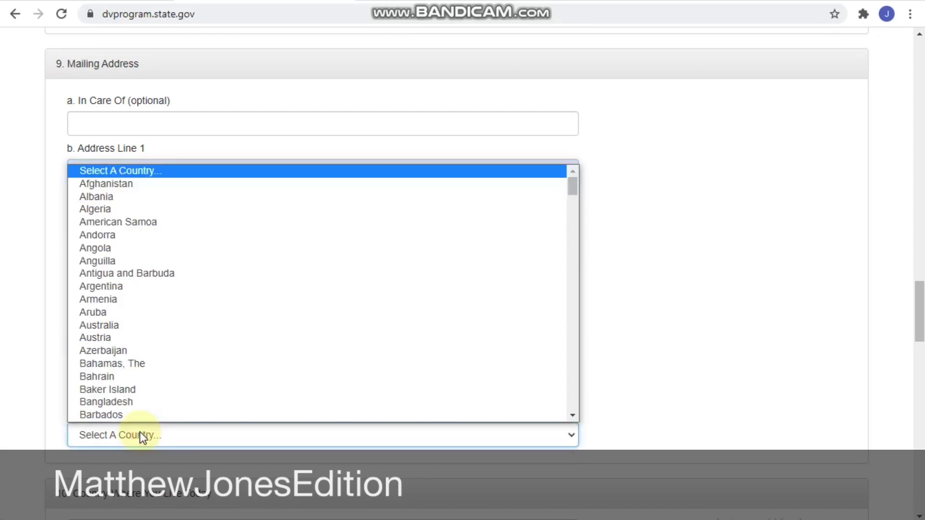
pyautogui.write('ke')
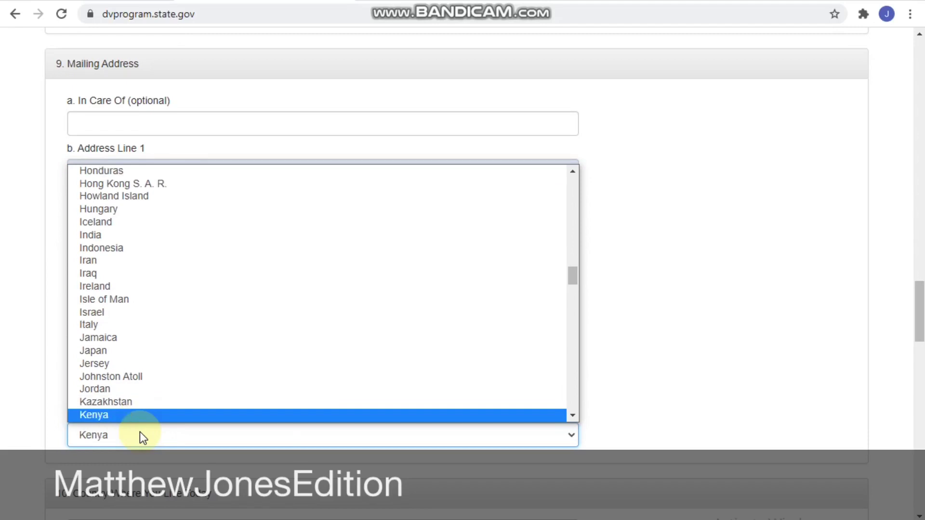
pyautogui.press('Return')
pyautogui.click(699, 430)
# - Set Country Where You Live Today to Kenya
pyautogui.scroll(-4, 699, 429)
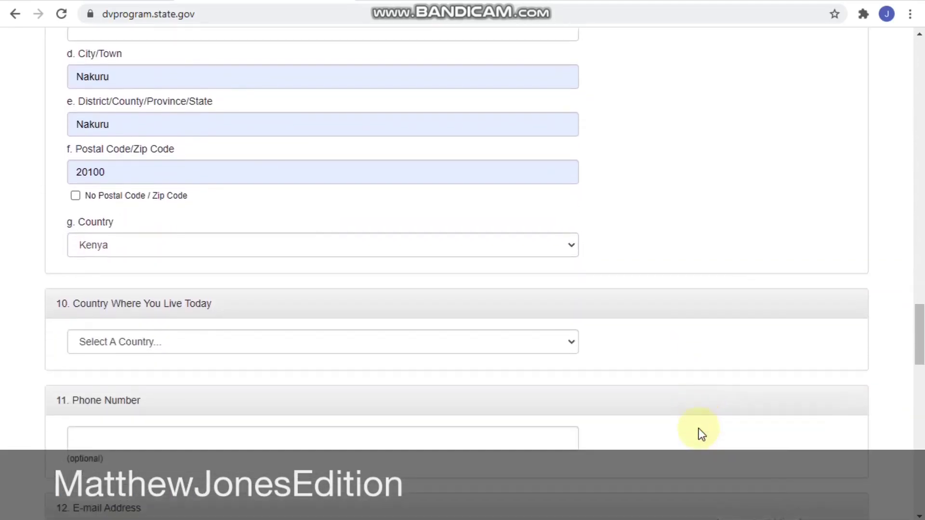
pyautogui.scroll(-5, 698, 429)
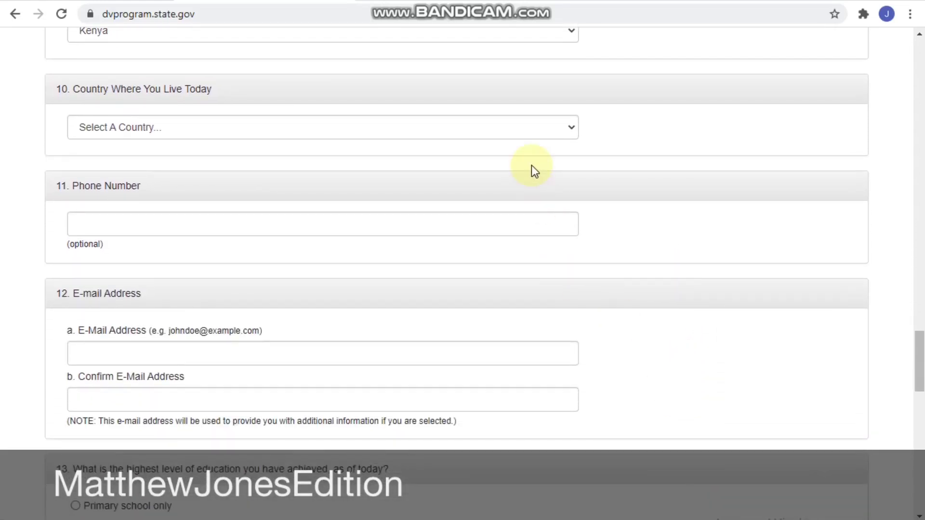
pyautogui.click(525, 128)
pyautogui.write('kenya')
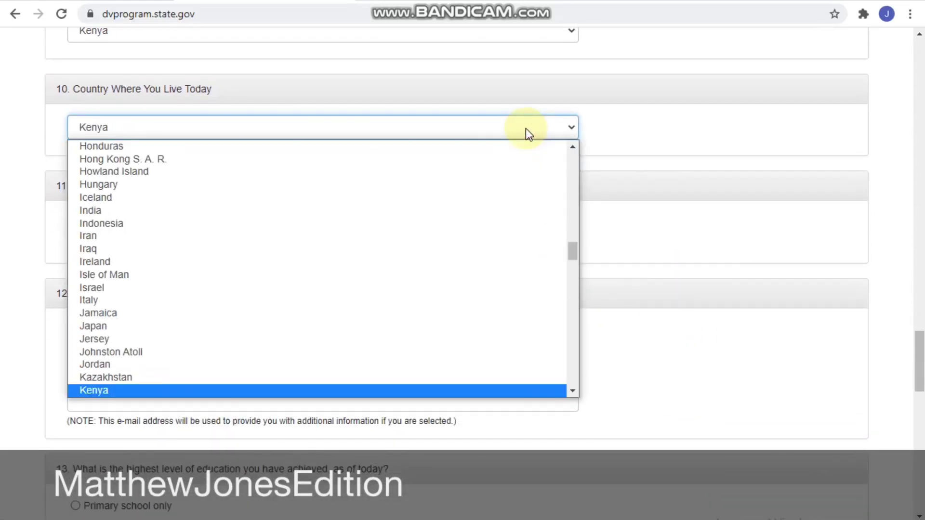
pyautogui.press('Return')
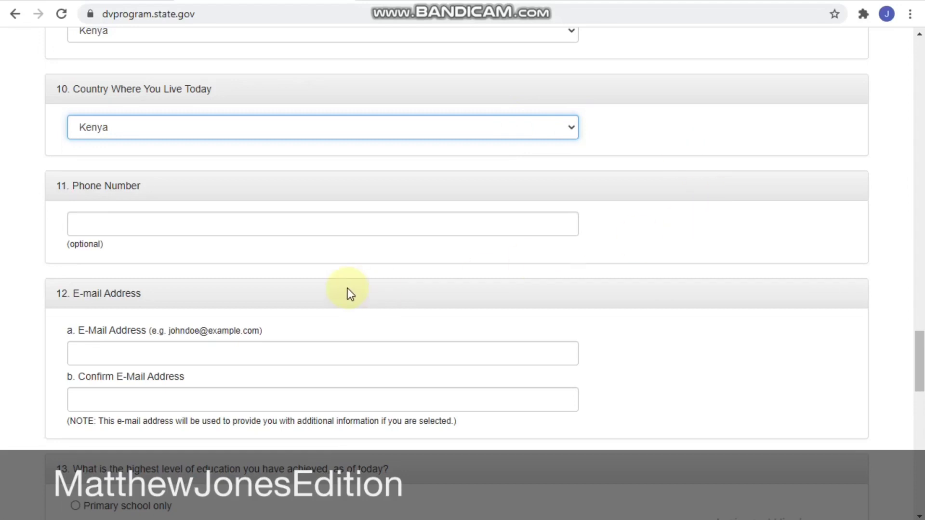
# - Fill both e-mail address fields with the entrant's saved e-mail from autofill
pyautogui.click(324, 354)
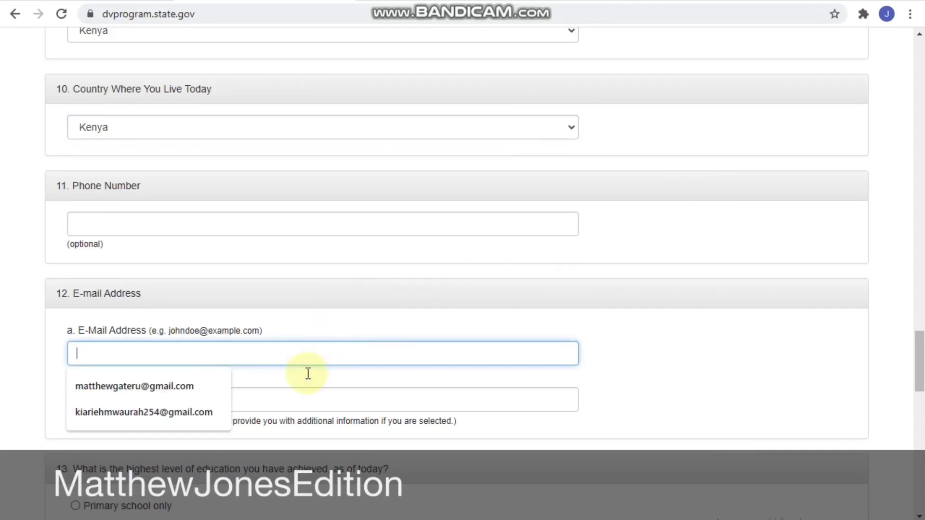
pyautogui.click(210, 394)
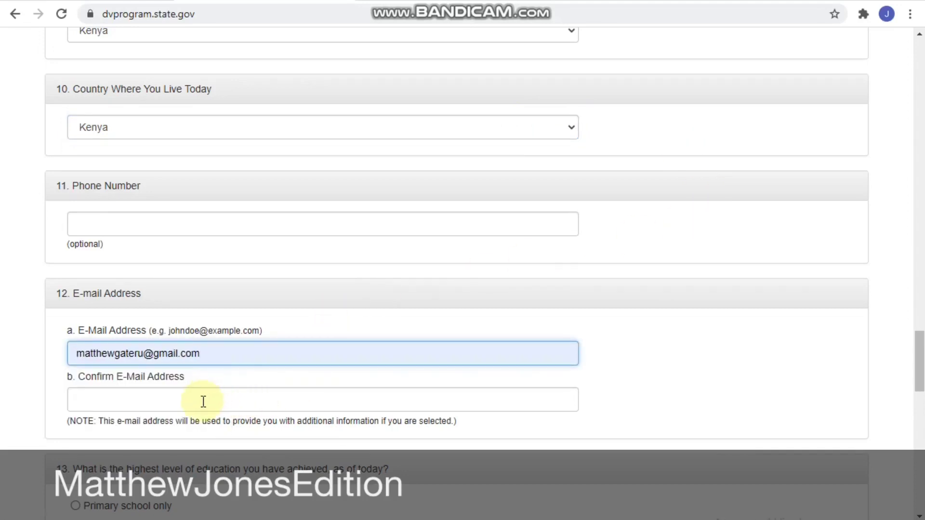
pyautogui.click(204, 400)
pyautogui.click(179, 435)
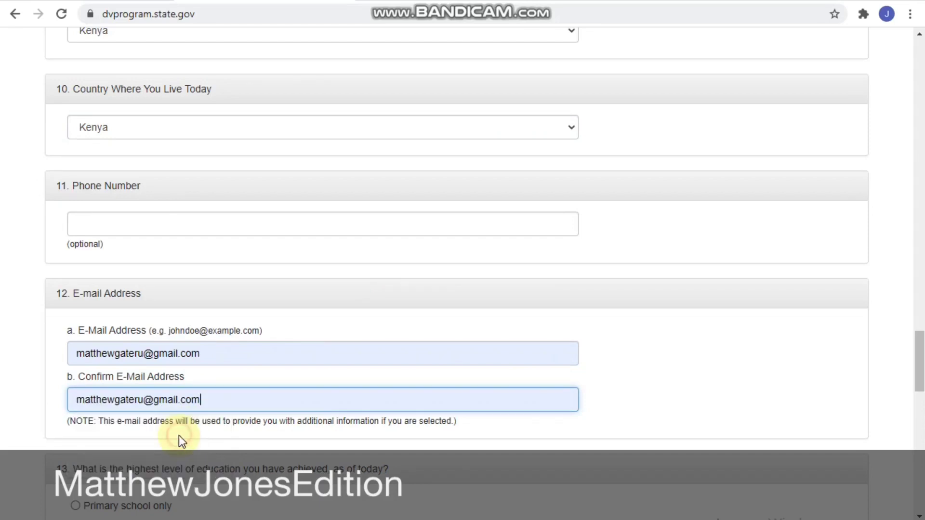
pyautogui.click(801, 408)
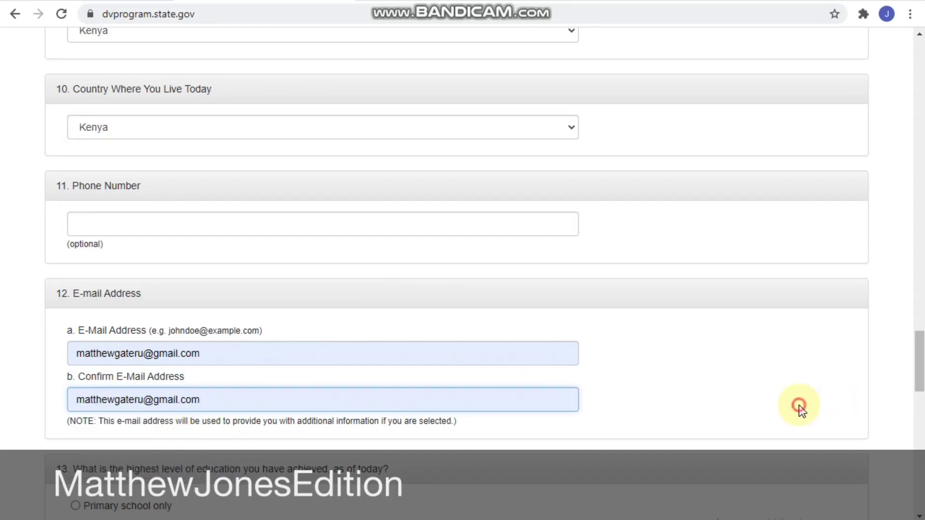
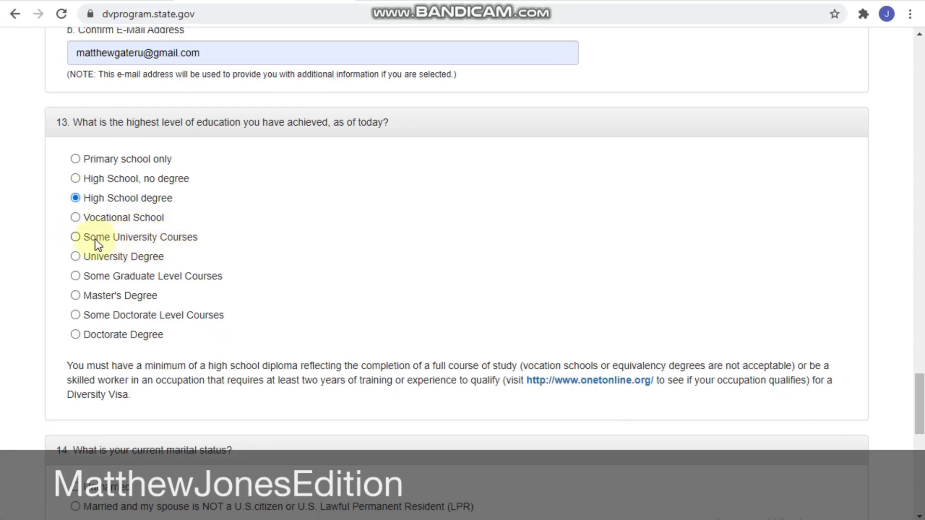
pyautogui.click(74, 237)
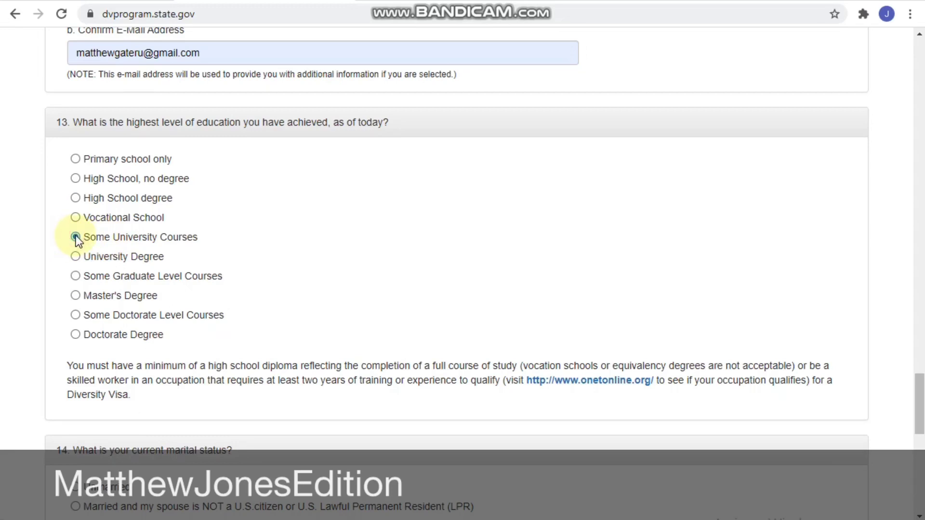
pyautogui.click(75, 198)
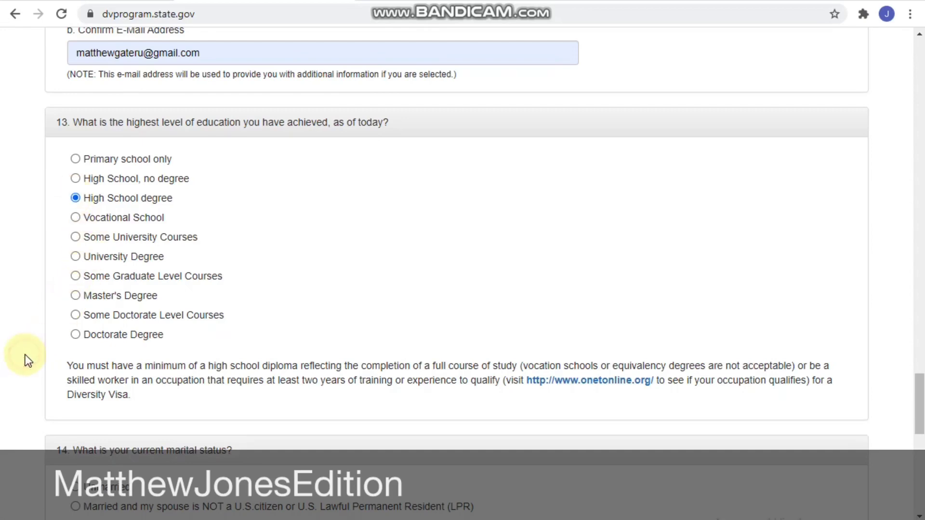
# - Record the entrant as married to a non-citizen, non-LPR spouse with 2 children
pyautogui.scroll(-4, 25, 354)
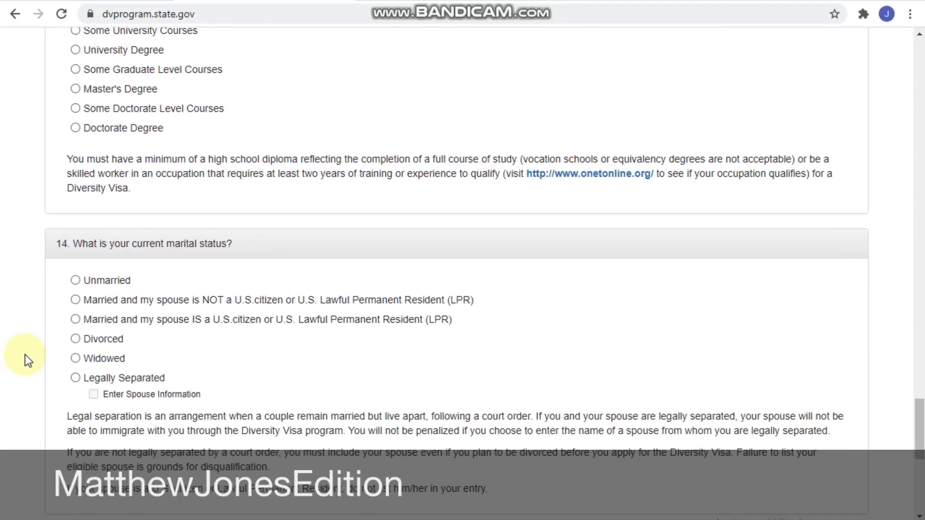
pyautogui.scroll(-3, 25, 354)
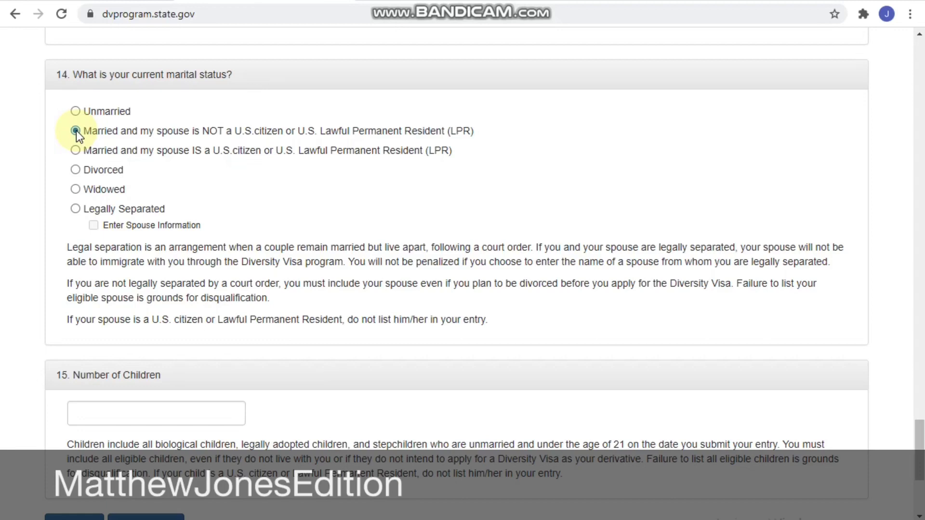
pyautogui.click(118, 415)
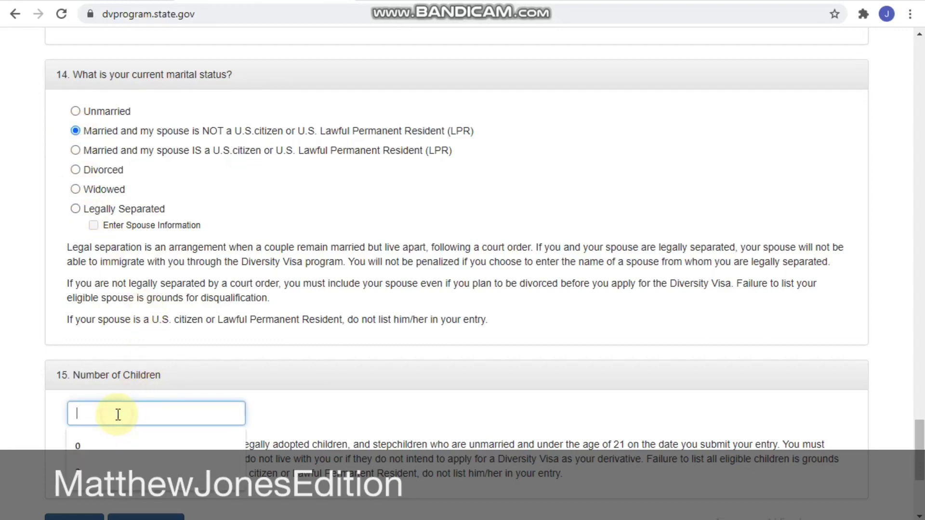
pyautogui.click(98, 472)
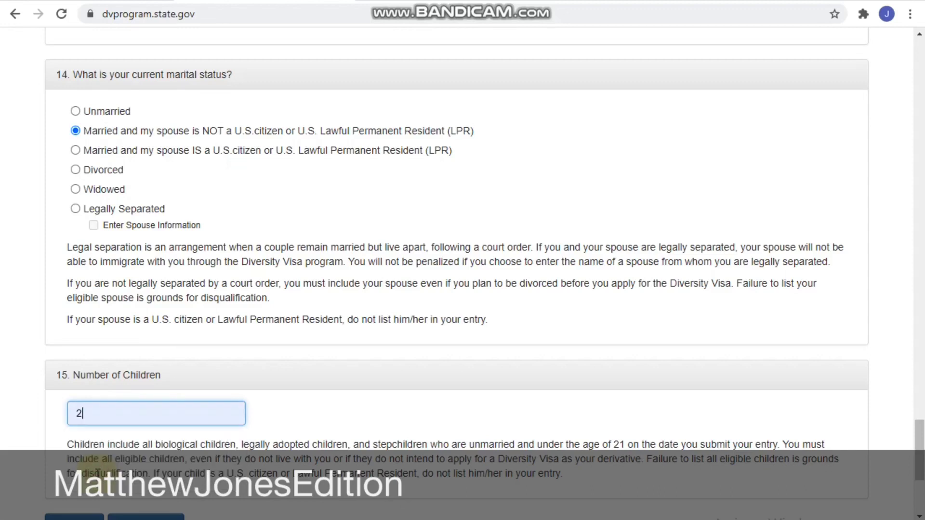
pyautogui.click(368, 415)
pyautogui.scroll(-1, 369, 415)
pyautogui.scroll(-1, 368, 414)
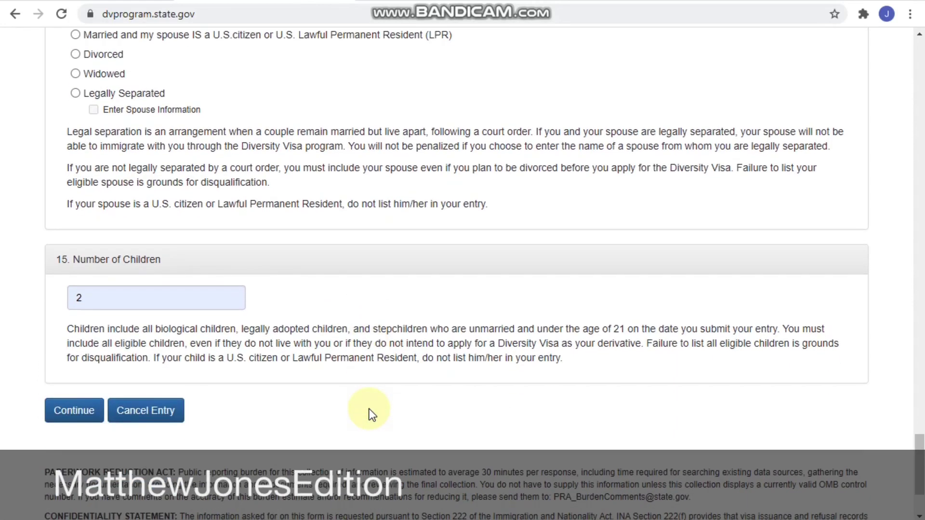
# - Continue to Part Two – Derivatives and enter the spouse's last, first and middle names
pyautogui.click(72, 417)
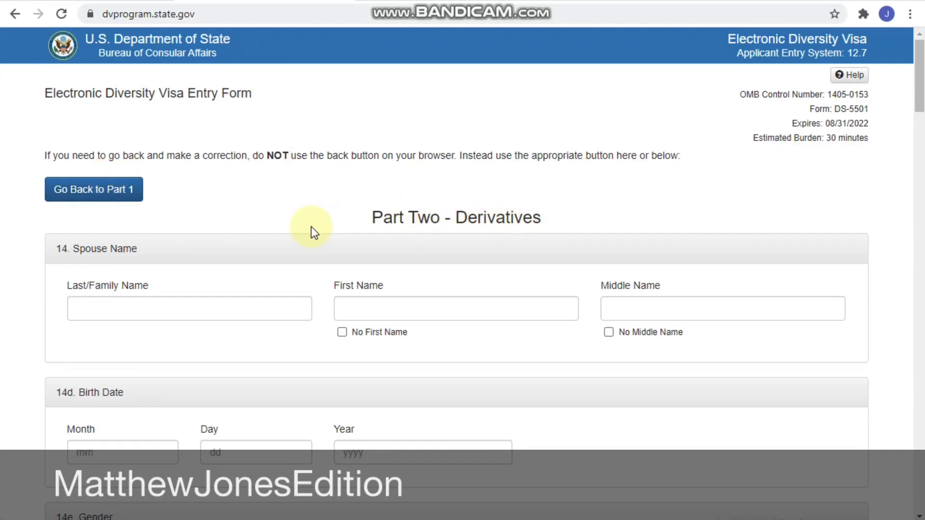
pyautogui.click(149, 310)
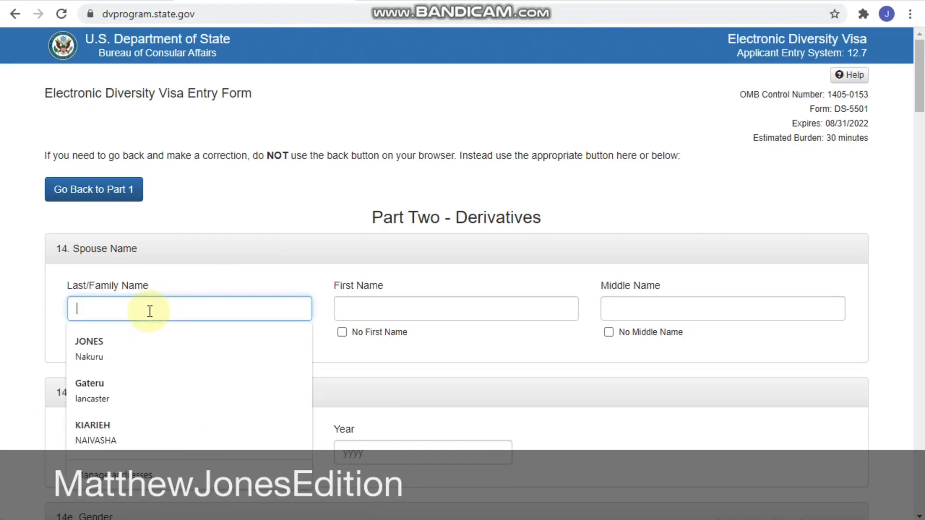
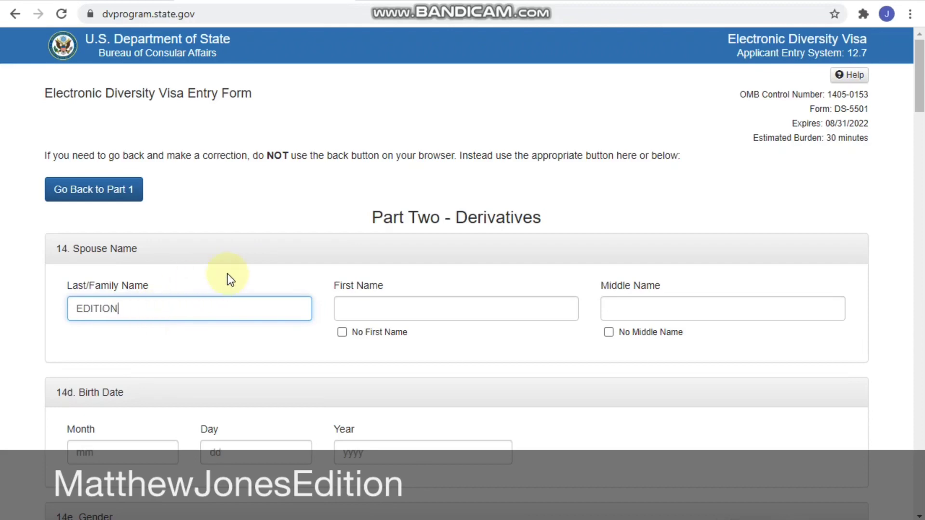
pyautogui.click(379, 315)
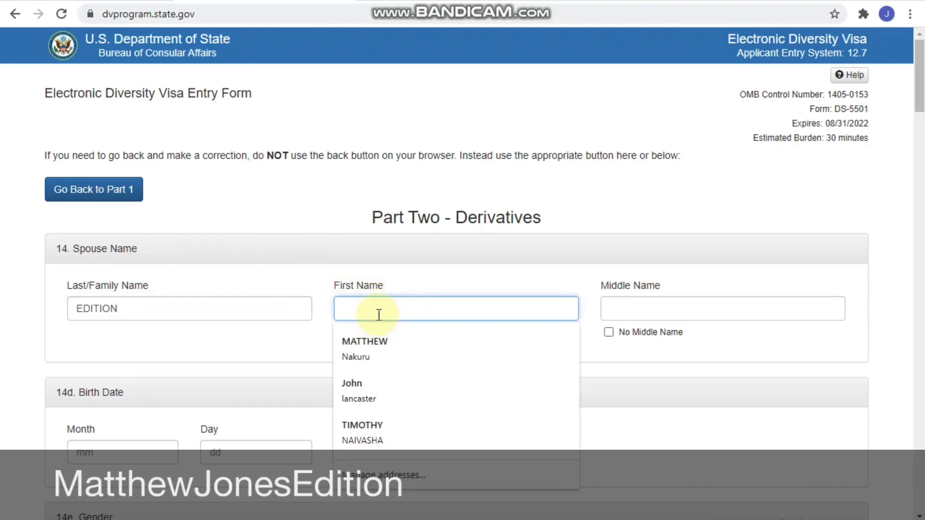
pyautogui.click(383, 343)
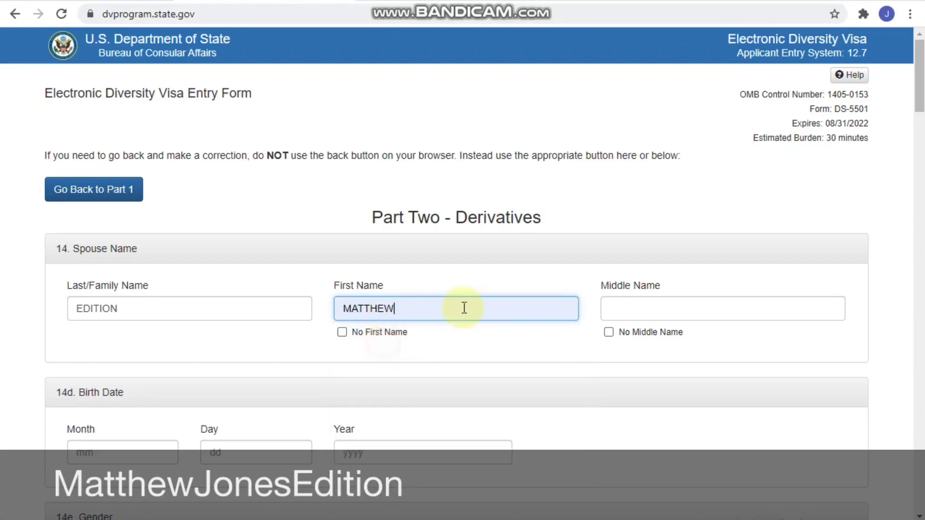
pyautogui.click(616, 308)
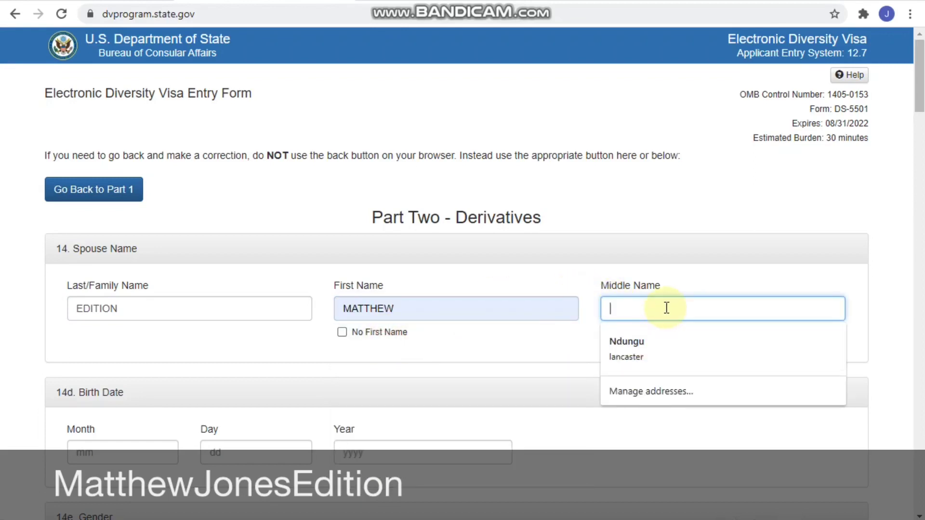
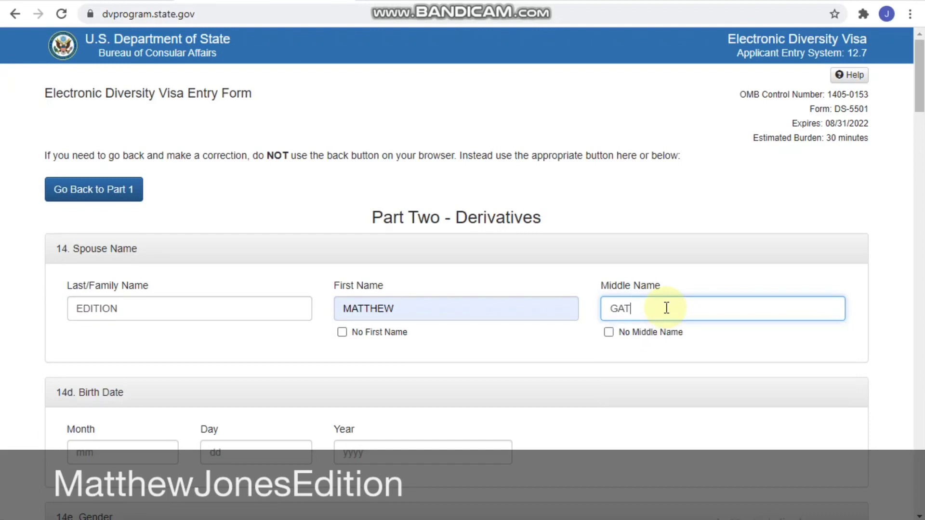
pyautogui.click(570, 435)
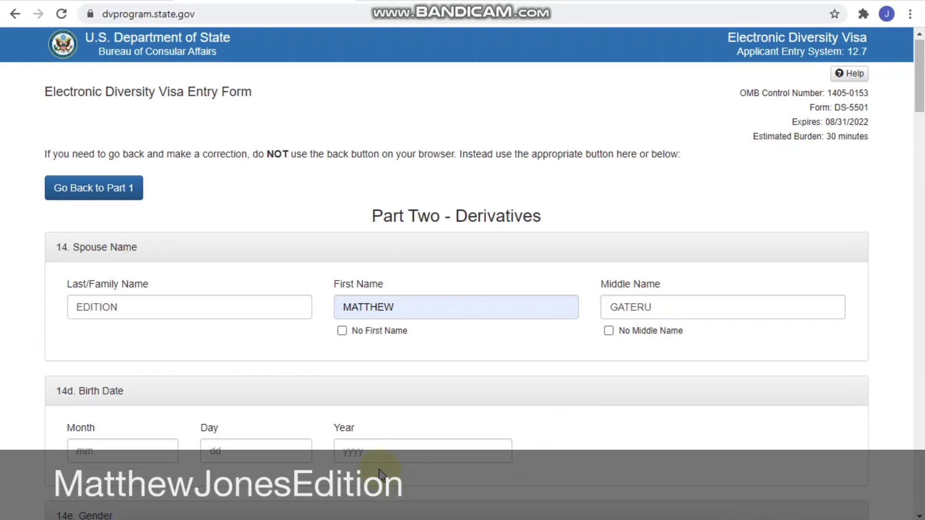
pyautogui.scroll(-1, 380, 472)
pyautogui.scroll(-4, 380, 472)
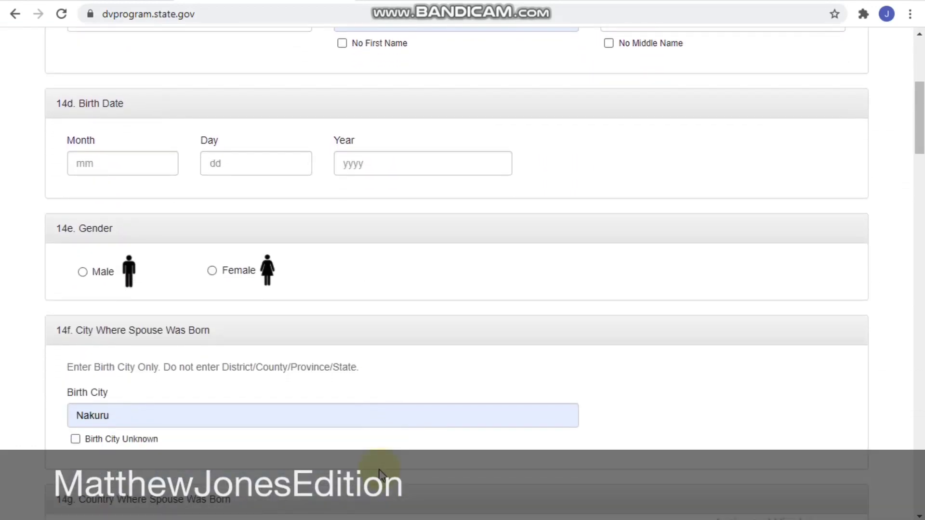
pyautogui.click(212, 271)
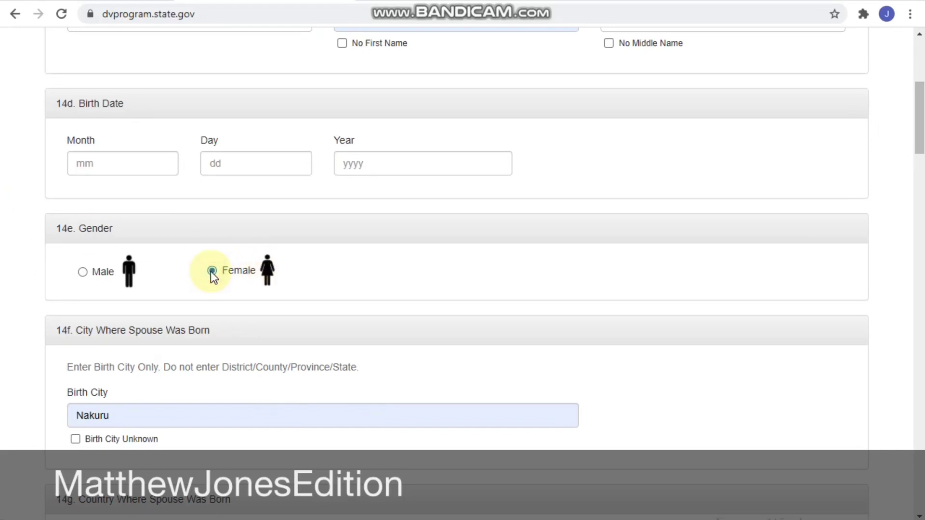
pyautogui.click(114, 162)
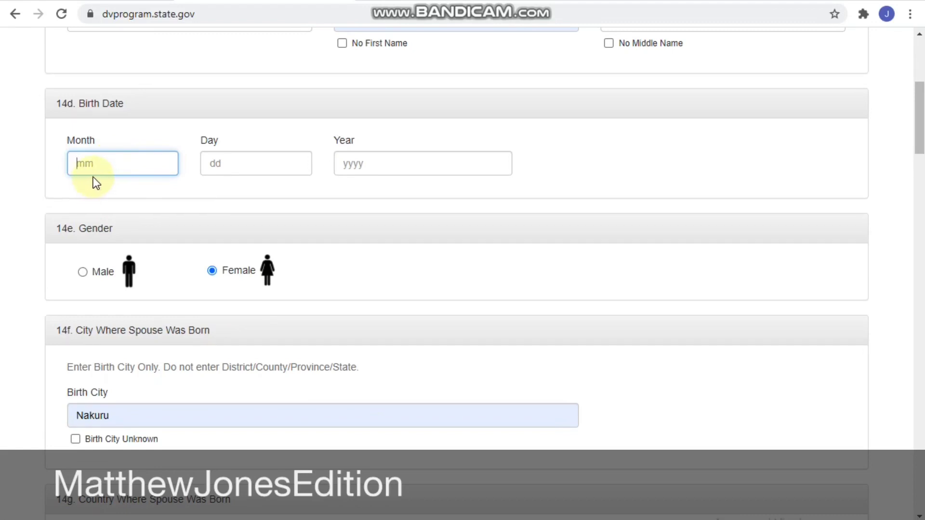
pyautogui.click(225, 158)
pyautogui.write('06')
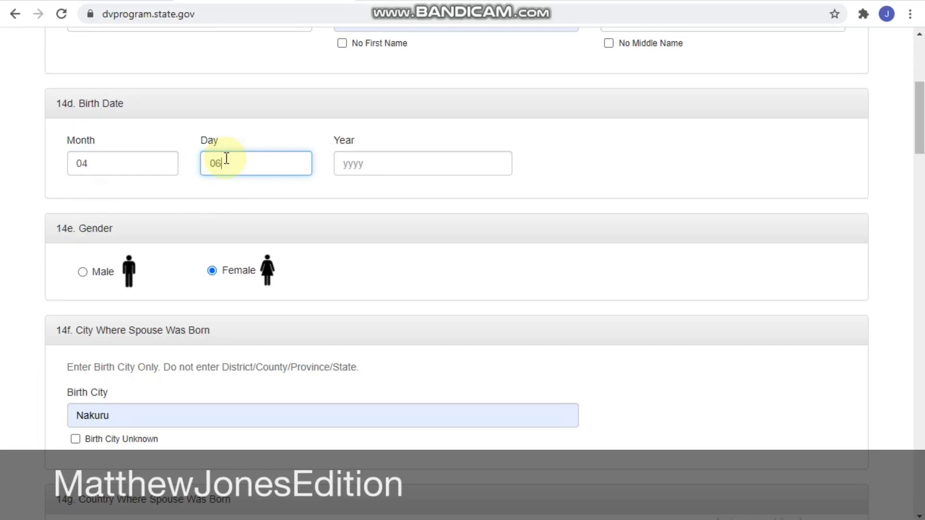
pyautogui.click(350, 166)
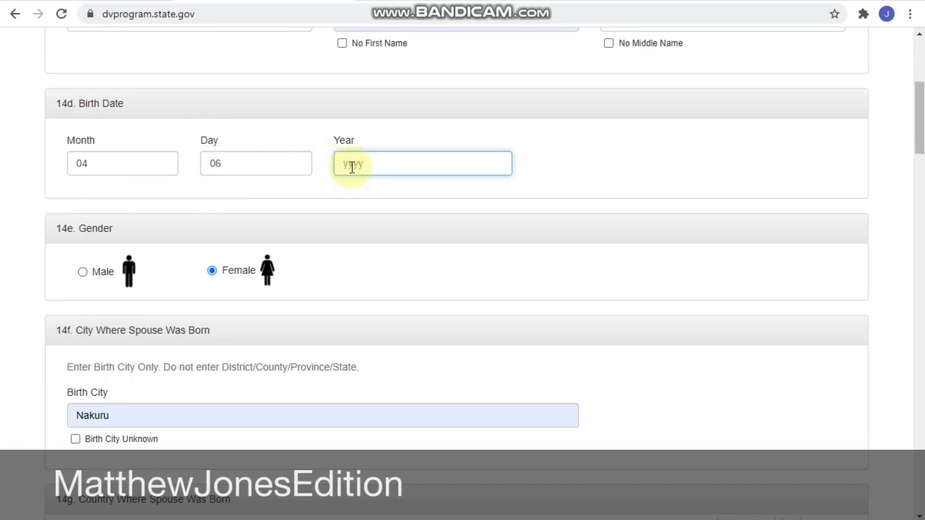
pyautogui.write('1990')
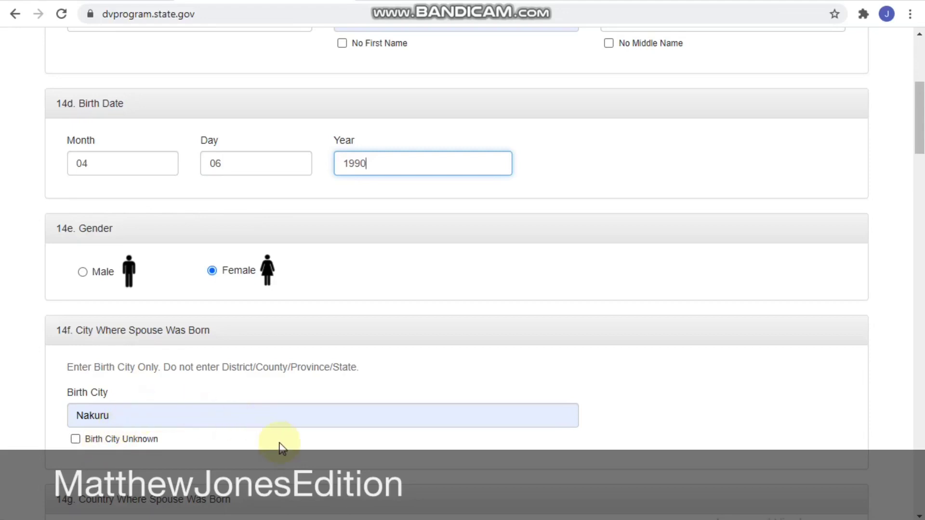
pyautogui.click(304, 460)
pyautogui.scroll(-3, 304, 460)
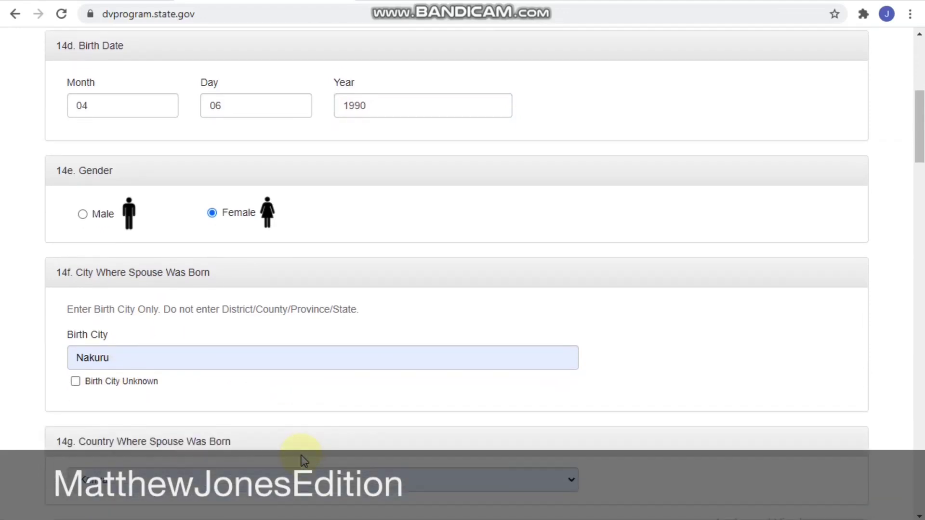
pyautogui.scroll(-3, 304, 460)
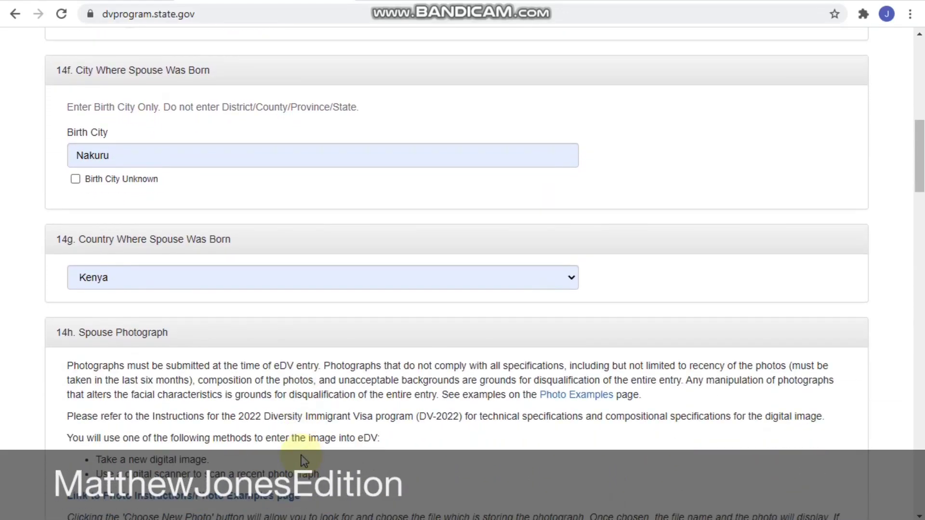
pyautogui.scroll(-2, 305, 460)
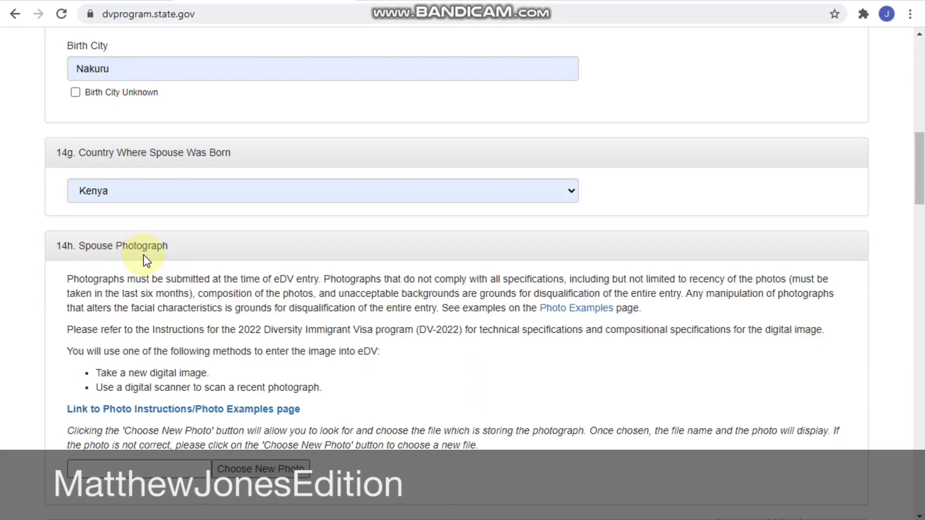
# - Upload 2x2.jpg as the spouse's photograph and scroll to Child #1's name
pyautogui.click(245, 472)
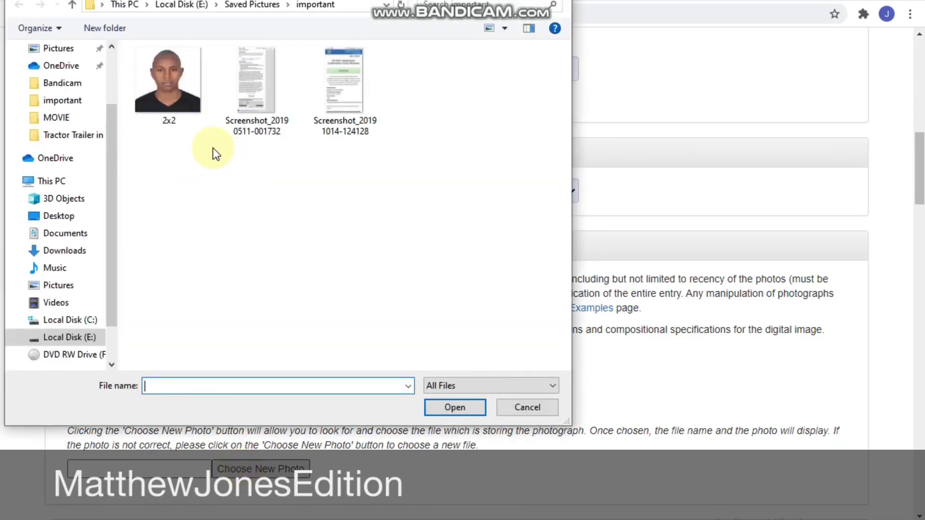
pyautogui.doubleClick(177, 96)
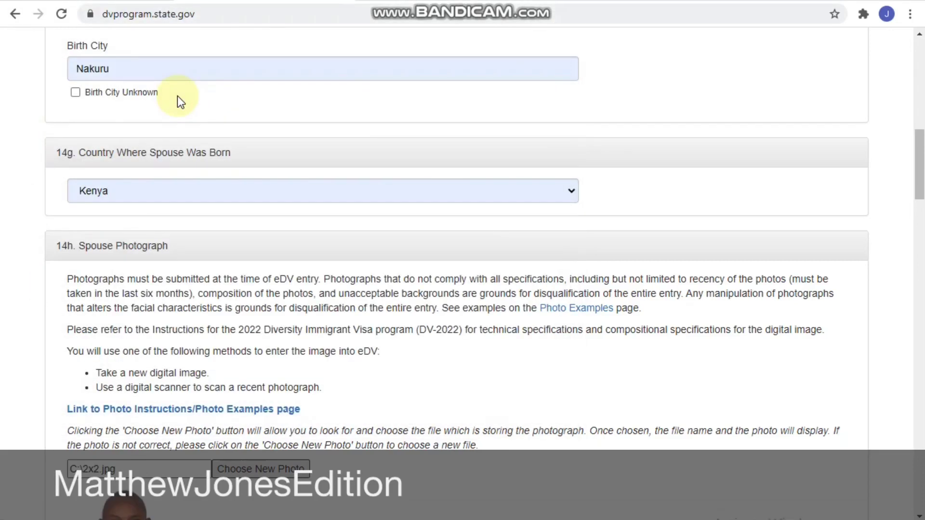
pyautogui.scroll(-4, 700, 377)
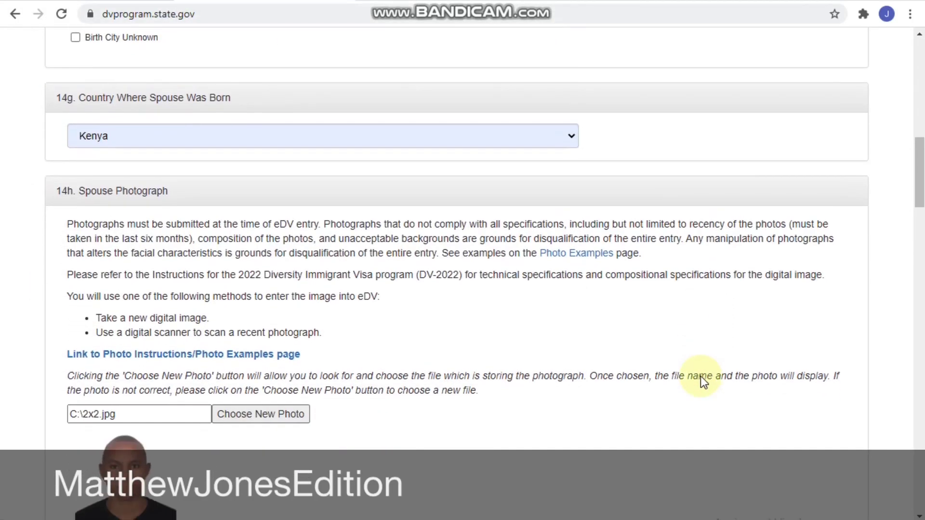
pyautogui.scroll(-4, 701, 377)
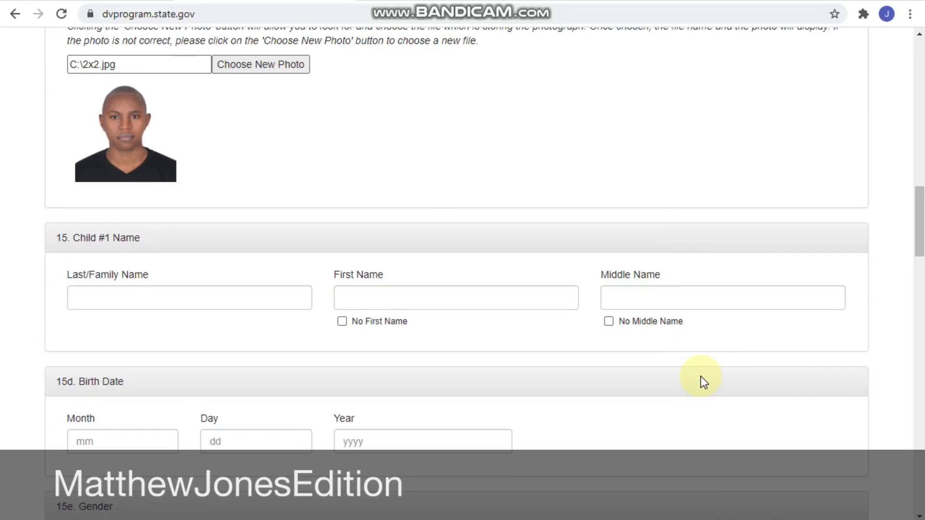
# - Fill in Child #1's name from the saved autofill entry and type the middle name
pyautogui.click(263, 307)
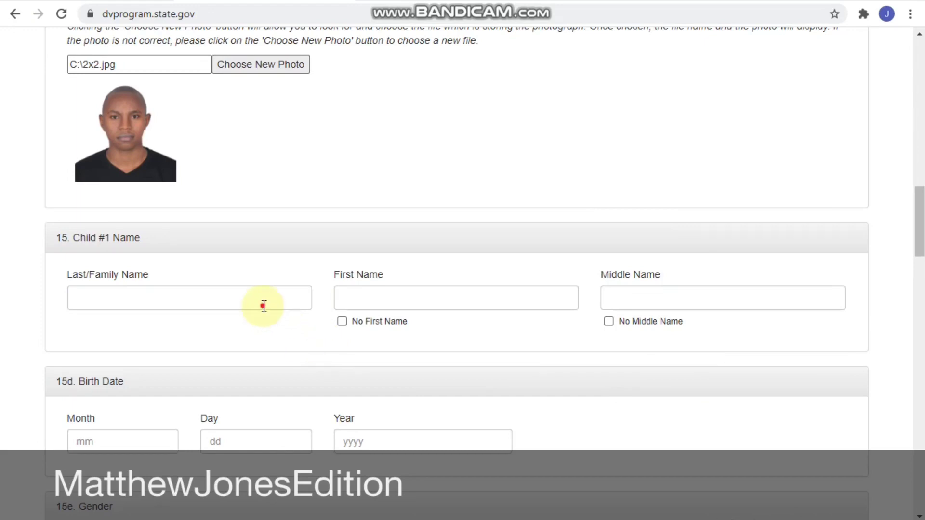
pyautogui.click(207, 346)
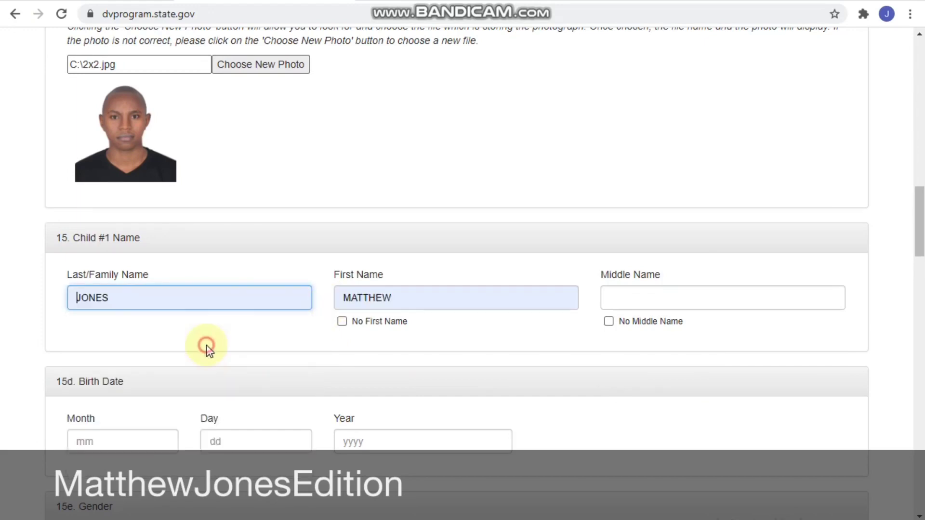
pyautogui.click(646, 296)
pyautogui.write('ED')
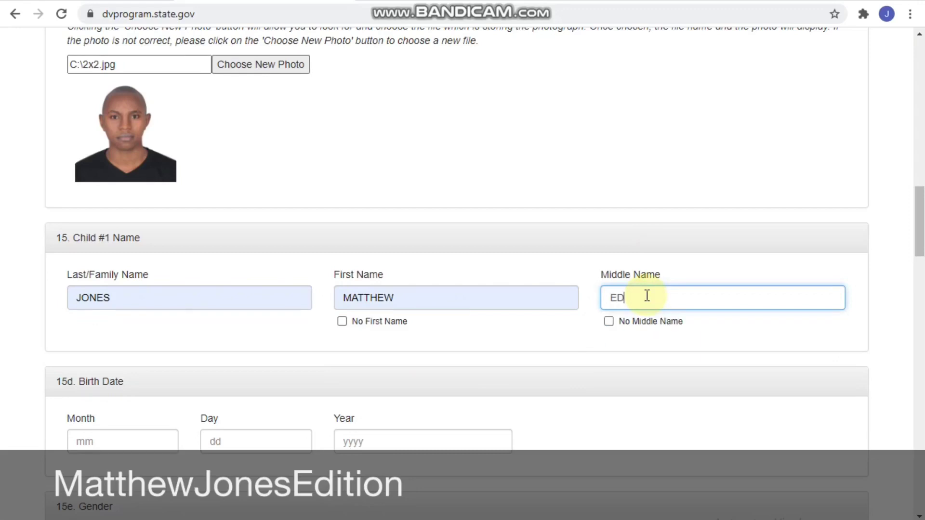
pyautogui.write('ITION')
pyautogui.click(653, 424)
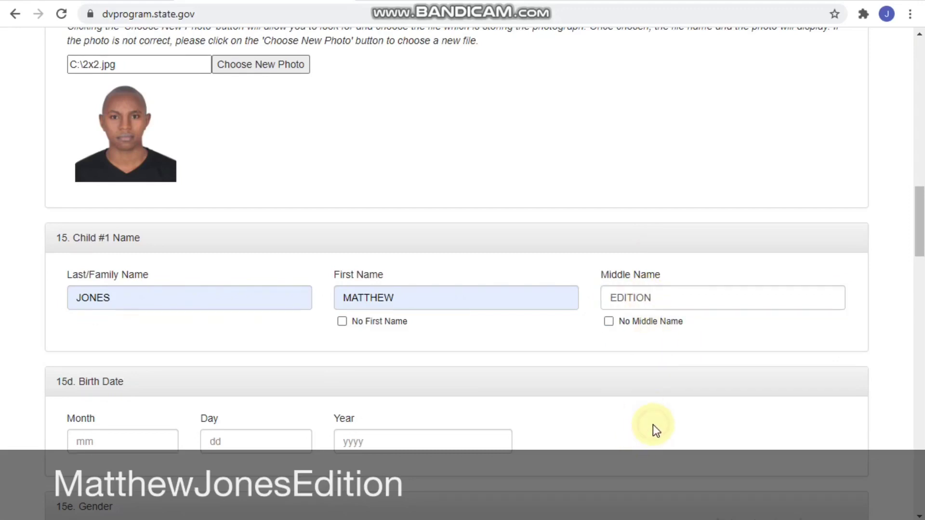
pyautogui.scroll(-2, 653, 424)
pyautogui.scroll(-3, 653, 424)
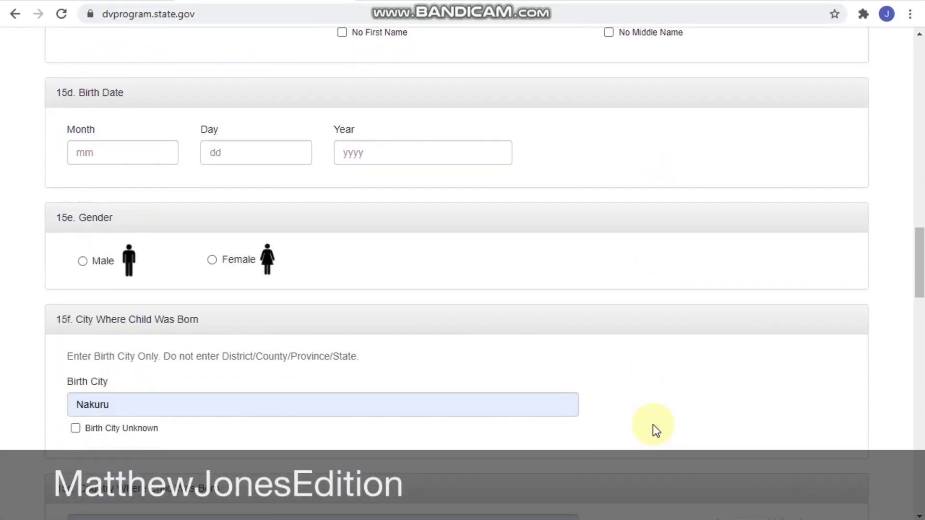
# - Give Child #1 birth date 04/04/2010 and Male gender
pyautogui.click(141, 151)
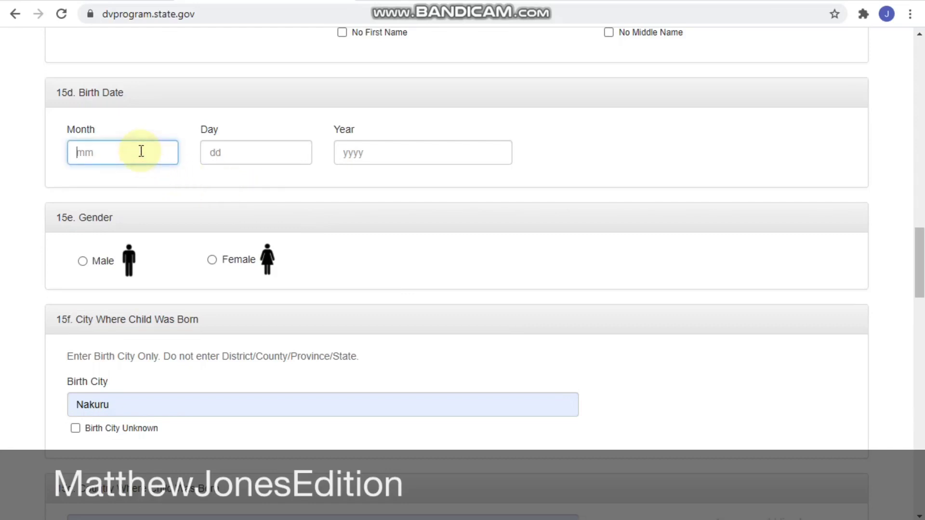
pyautogui.write('4')
pyautogui.press('BackSpace')
pyautogui.write('04')
pyautogui.click(212, 147)
pyautogui.write('04')
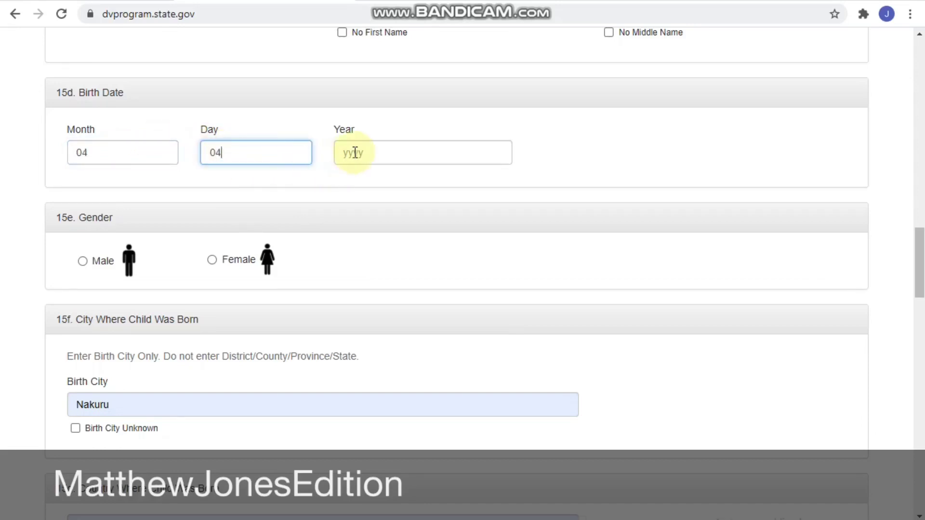
pyautogui.click(354, 152)
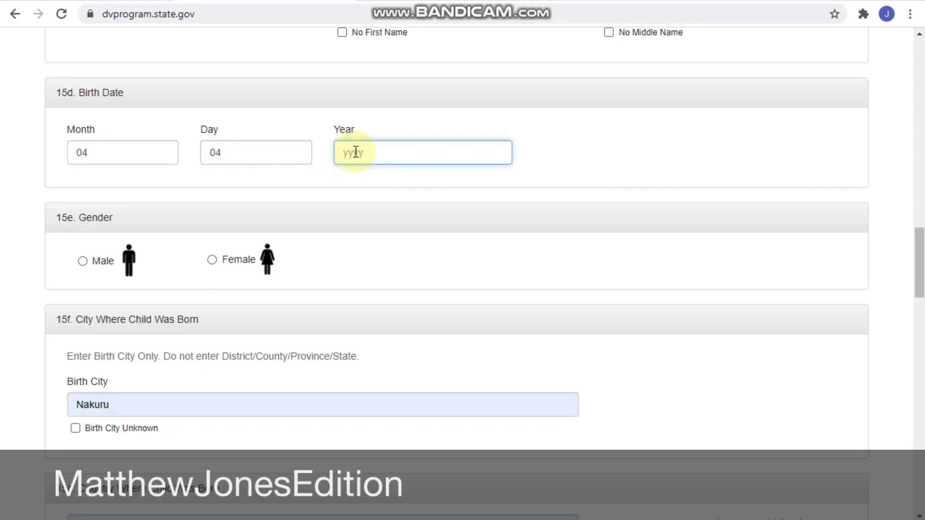
pyautogui.write('2020')
pyautogui.press('BackSpace')
pyautogui.press('BackSpace')
pyautogui.write('10')
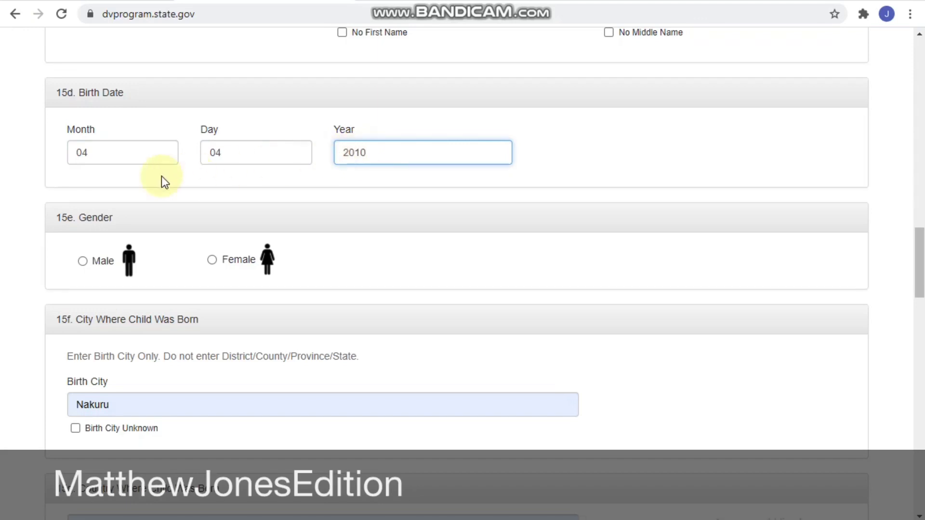
pyautogui.click(83, 261)
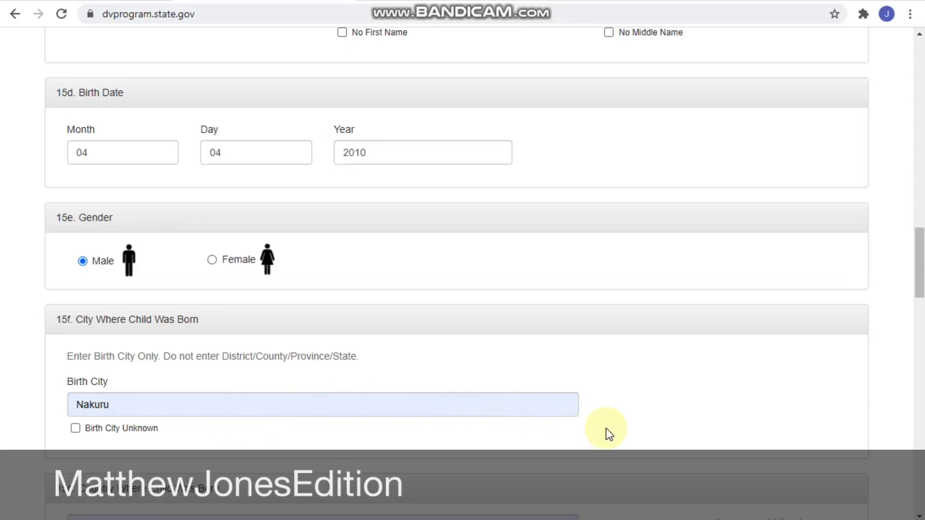
pyautogui.scroll(-6, 606, 429)
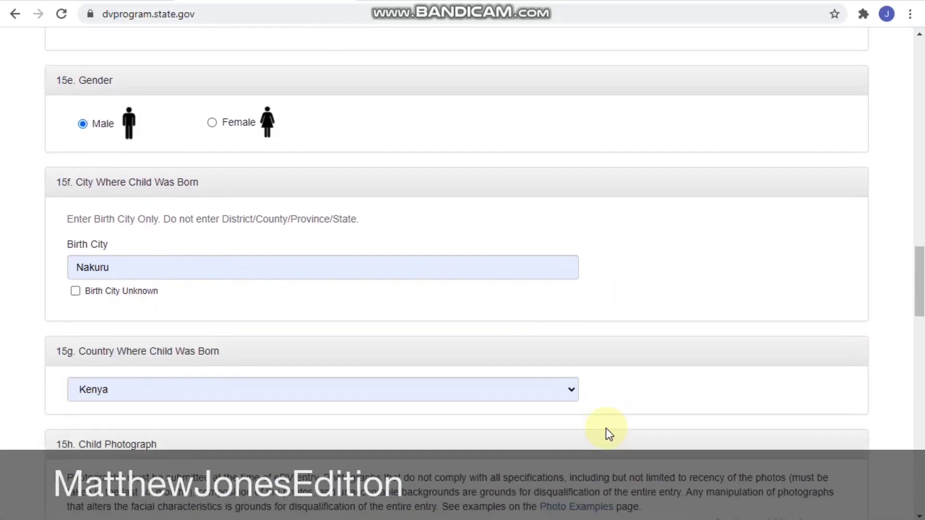
pyautogui.scroll(-5, 606, 428)
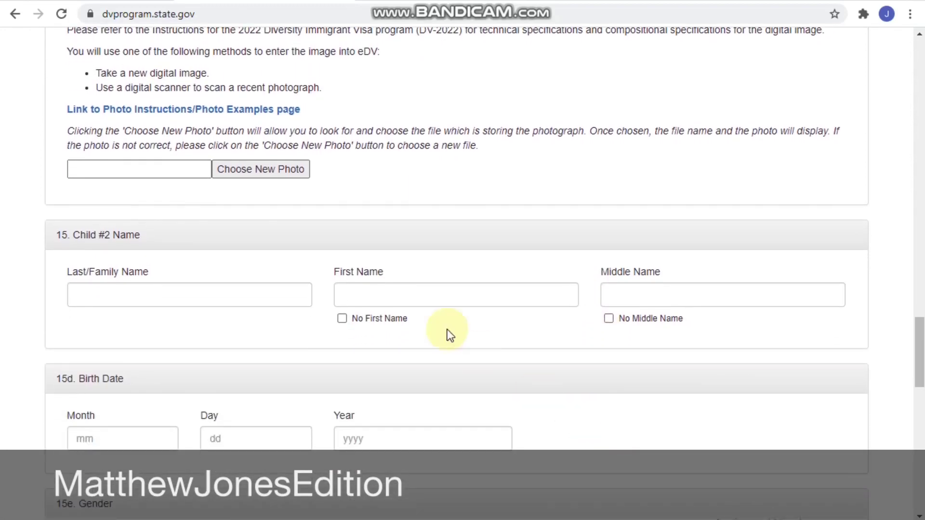
# - Upload 2x2.jpg as Child #1's photograph
pyautogui.click(273, 177)
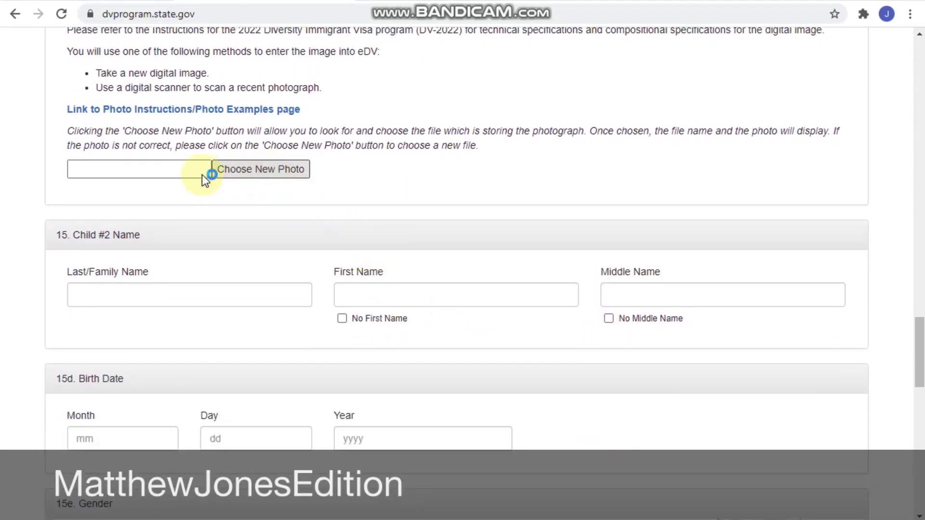
pyautogui.doubleClick(158, 105)
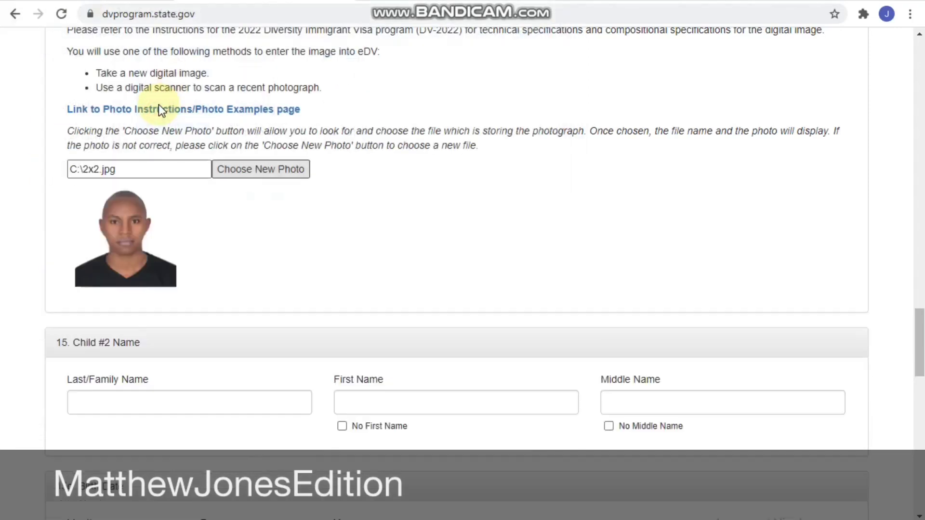
pyautogui.scroll(-5, 402, 289)
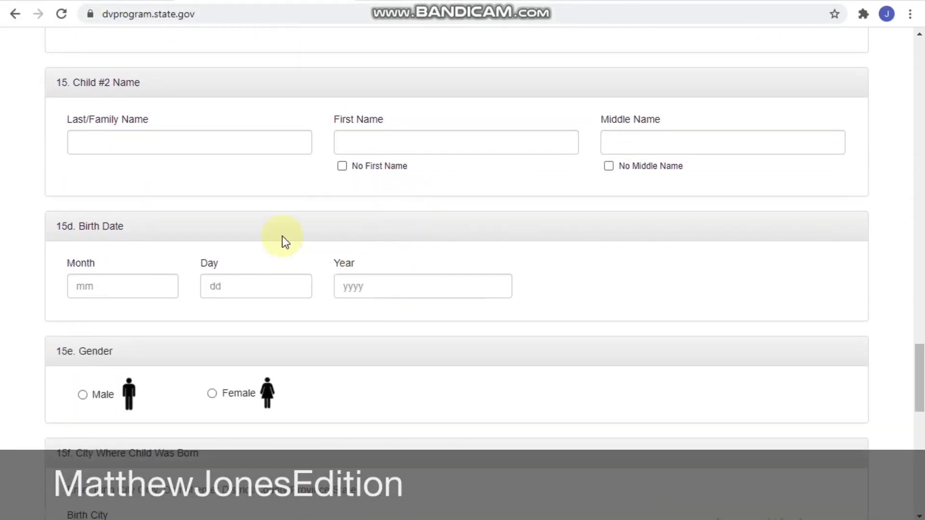
# - Fill in Child #2's name from saved autofill and type the middle name
pyautogui.click(107, 144)
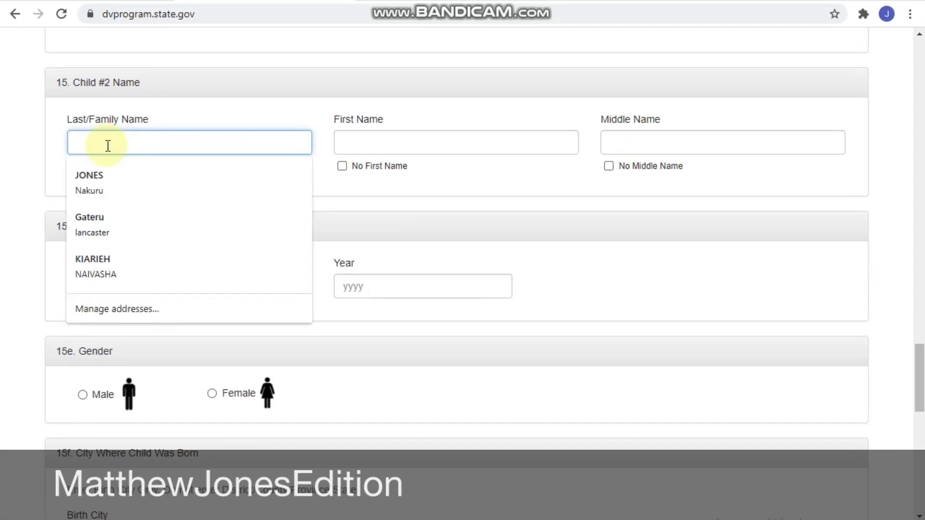
pyautogui.click(107, 189)
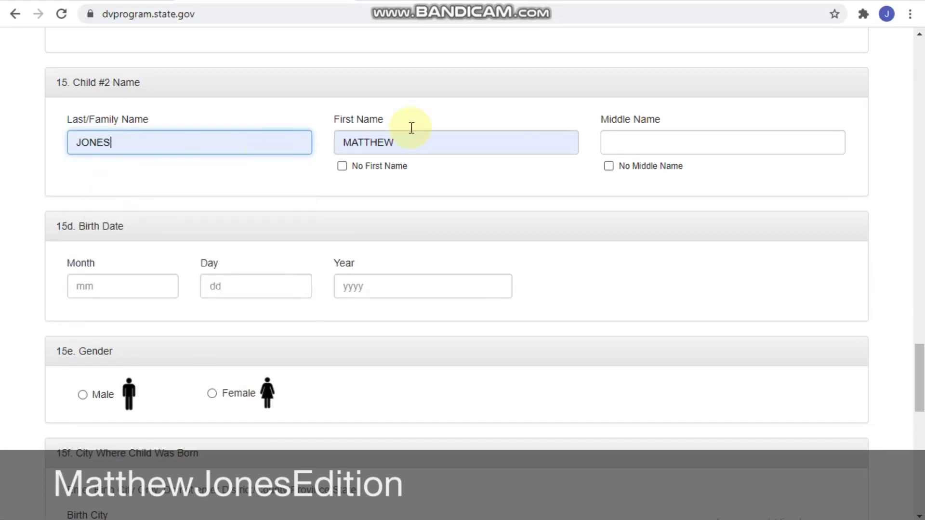
pyautogui.click(698, 147)
pyautogui.write('EDITIOP')
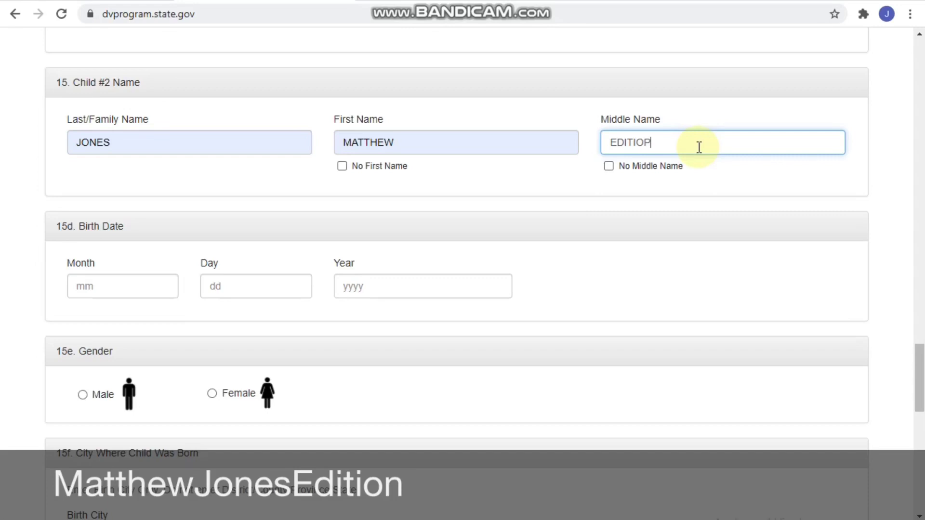
pyautogui.press('BackSpace')
pyautogui.write('N')
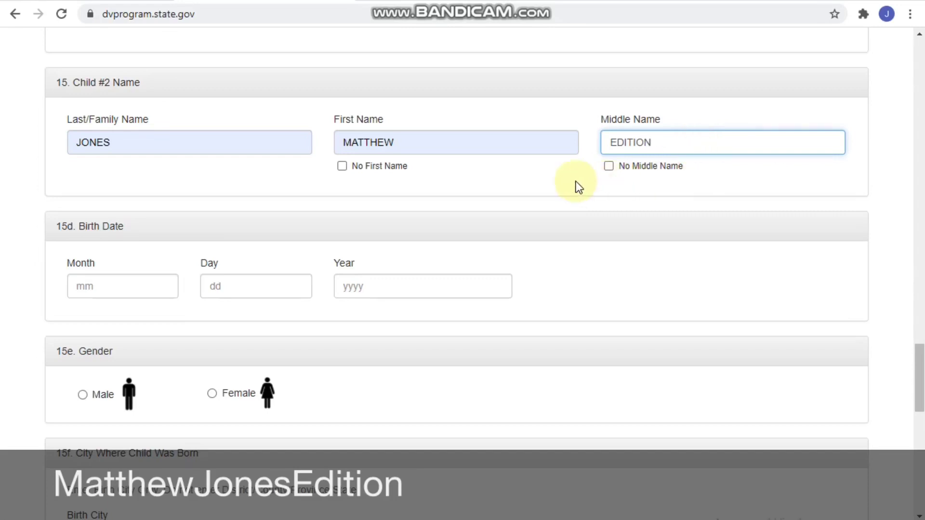
# - Give Child #2 birth date 04/04/2016 and Male gender
pyautogui.click(116, 295)
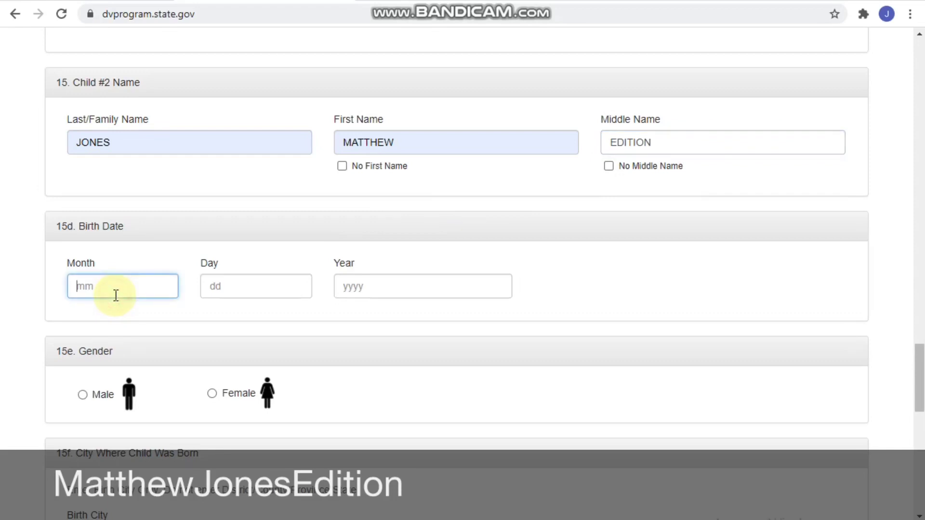
pyautogui.write('04')
pyautogui.click(237, 283)
pyautogui.write('04')
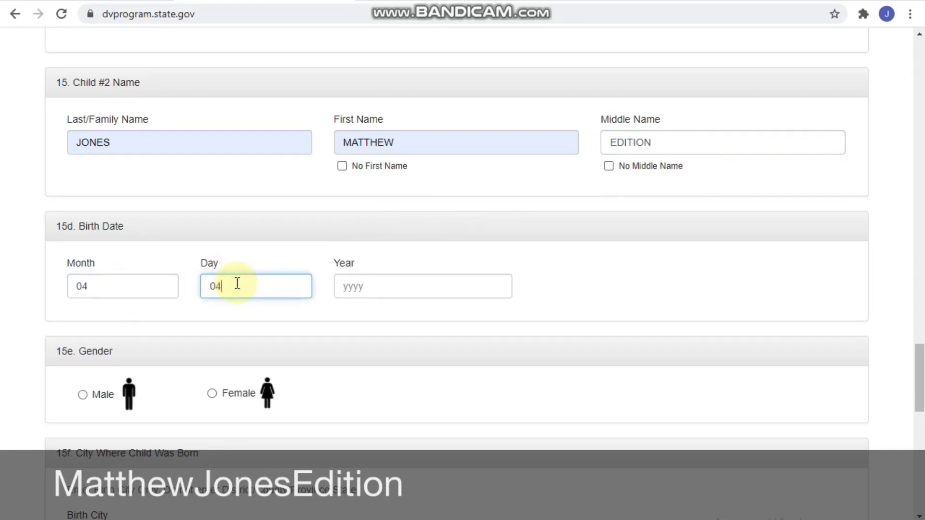
pyautogui.click(351, 289)
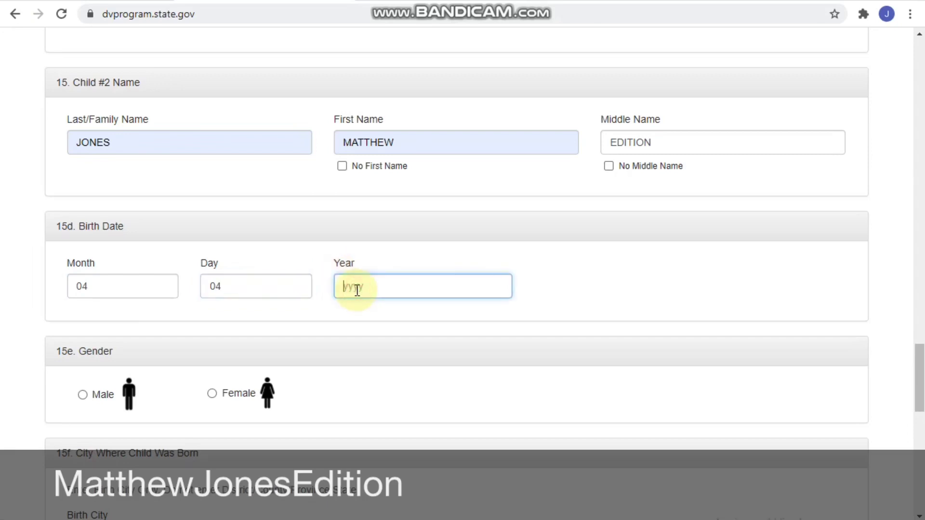
pyautogui.write('2016')
pyautogui.click(82, 395)
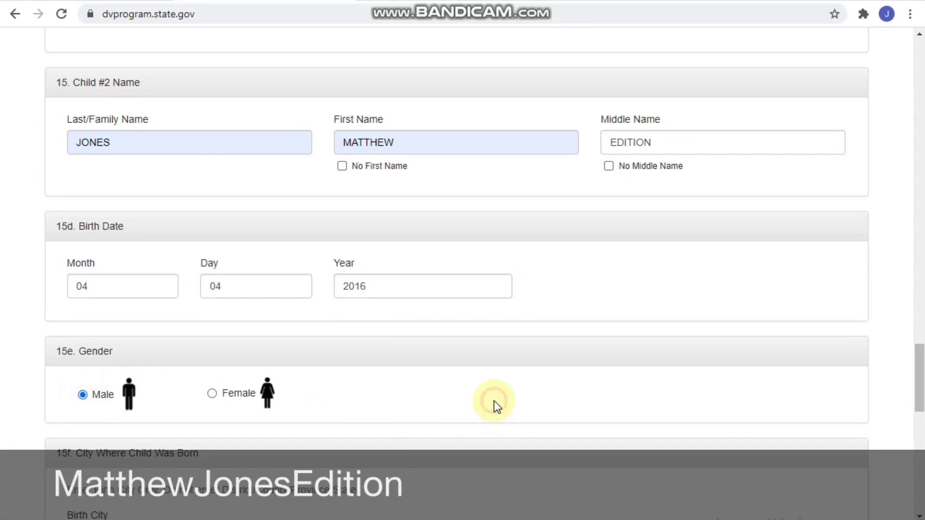
pyautogui.scroll(-5, 494, 403)
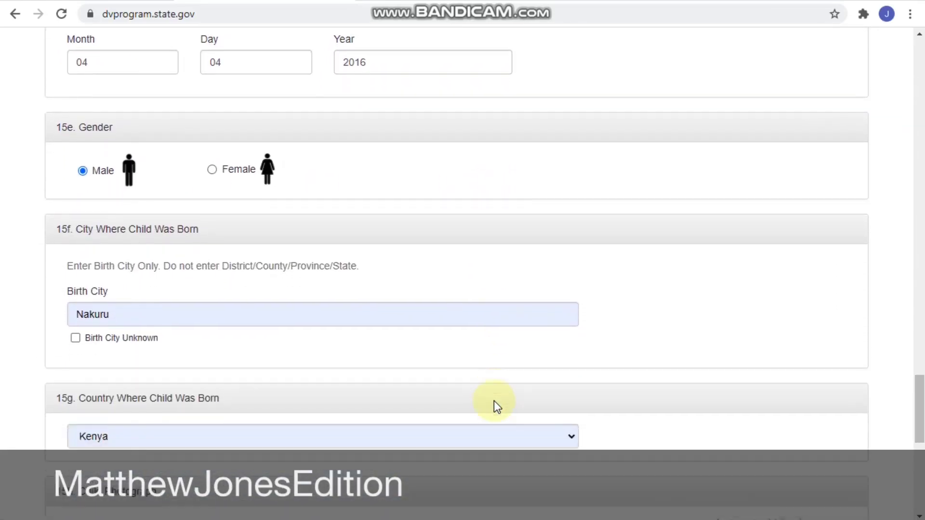
pyautogui.scroll(-8, 494, 402)
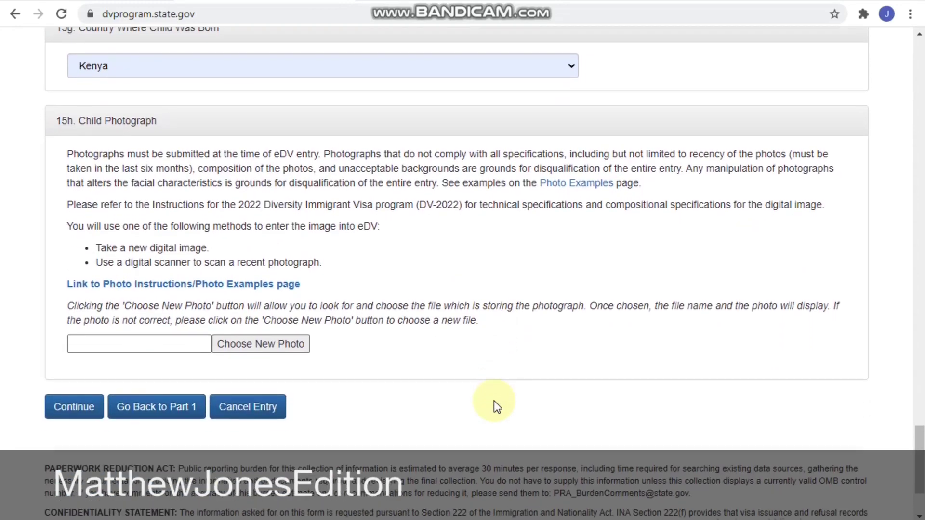
# - Upload 2x2.jpg as Child #2's photograph and continue to the review page
pyautogui.scroll(-1, 497, 407)
pyautogui.click(233, 303)
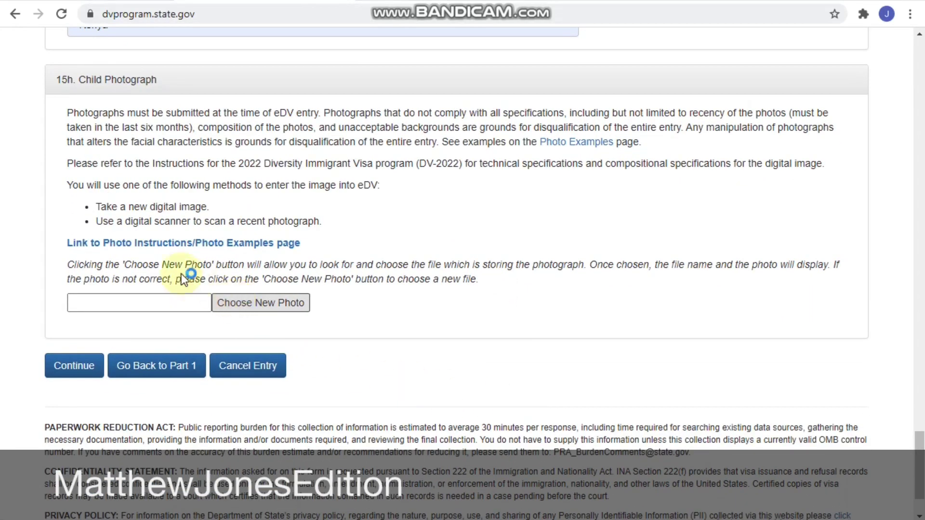
pyautogui.doubleClick(155, 91)
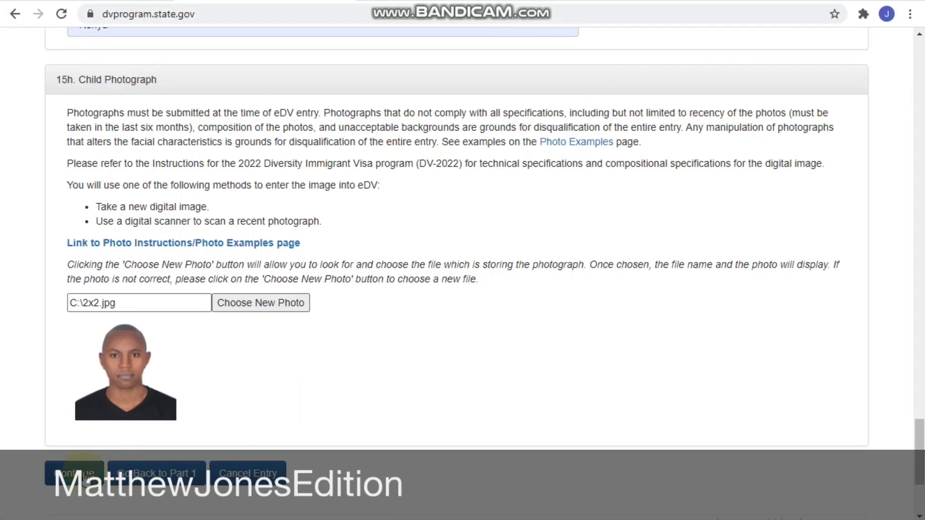
pyautogui.click(83, 477)
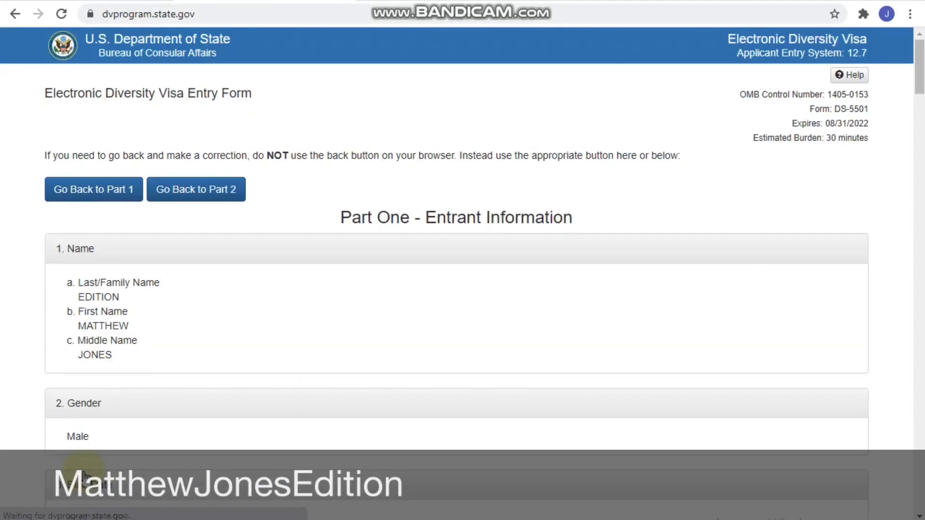
pyautogui.scroll(-5, 82, 477)
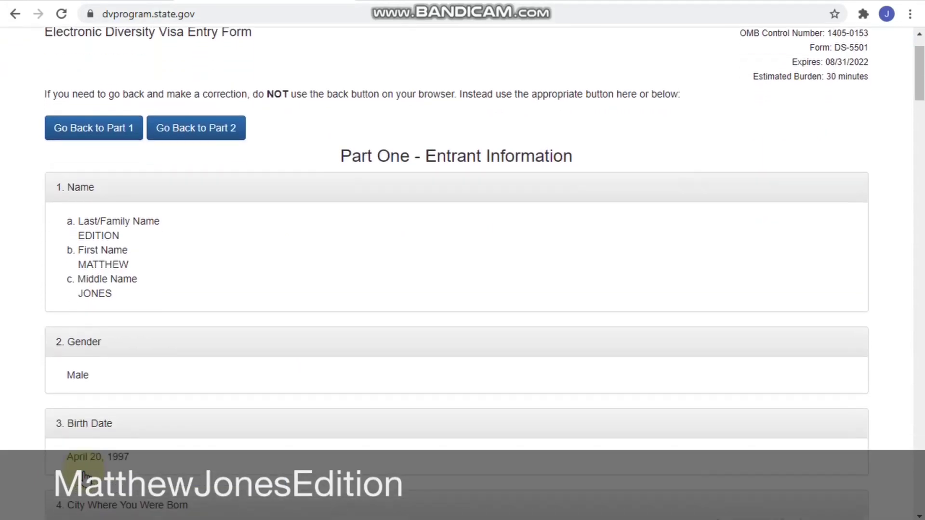
pyautogui.scroll(-6, 83, 477)
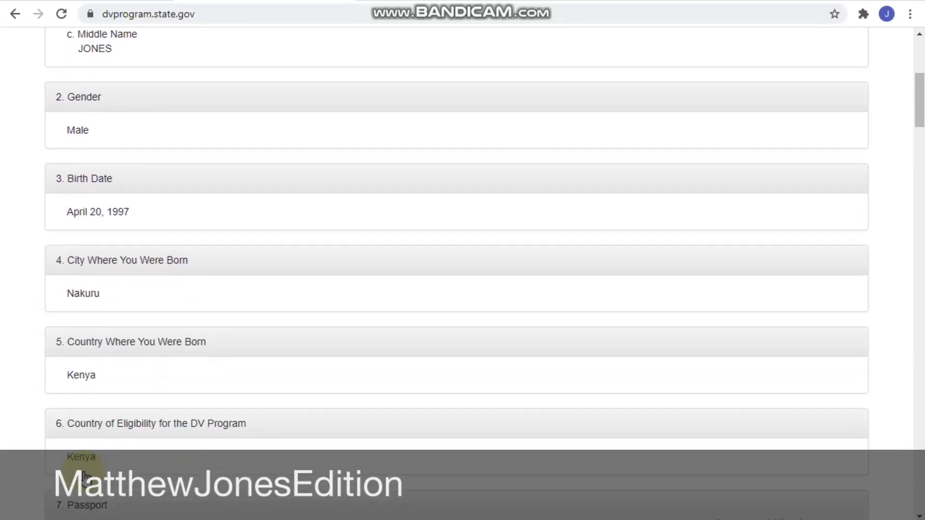
pyautogui.scroll(-2, 84, 476)
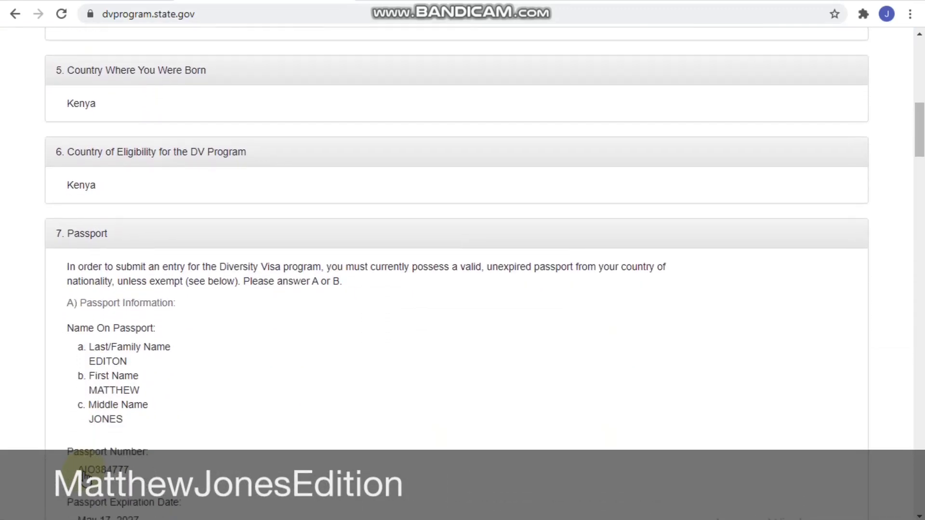
pyautogui.scroll(8, 84, 477)
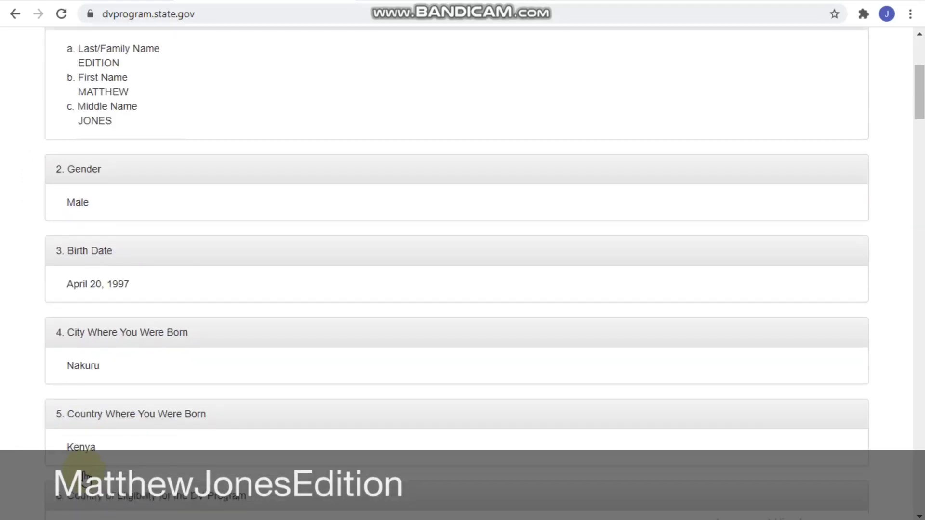
pyautogui.scroll(1, 84, 477)
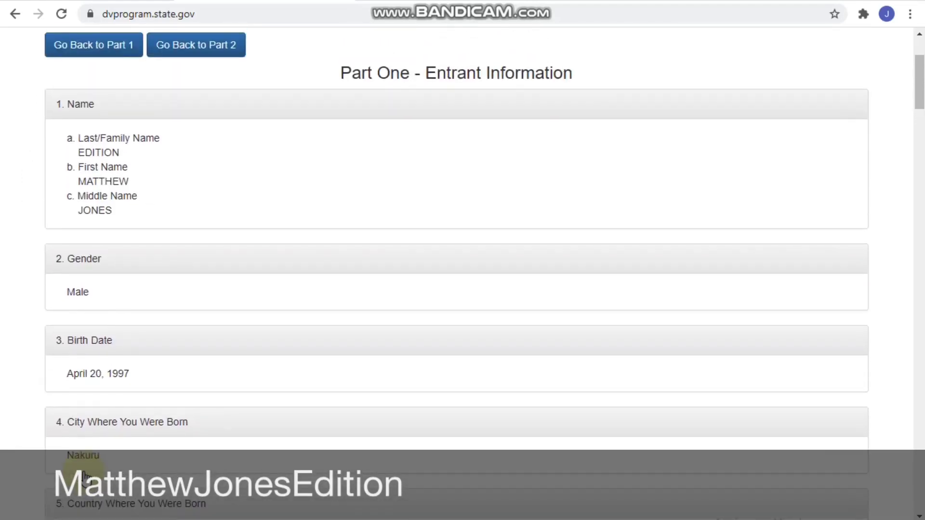
pyautogui.scroll(-4, 84, 477)
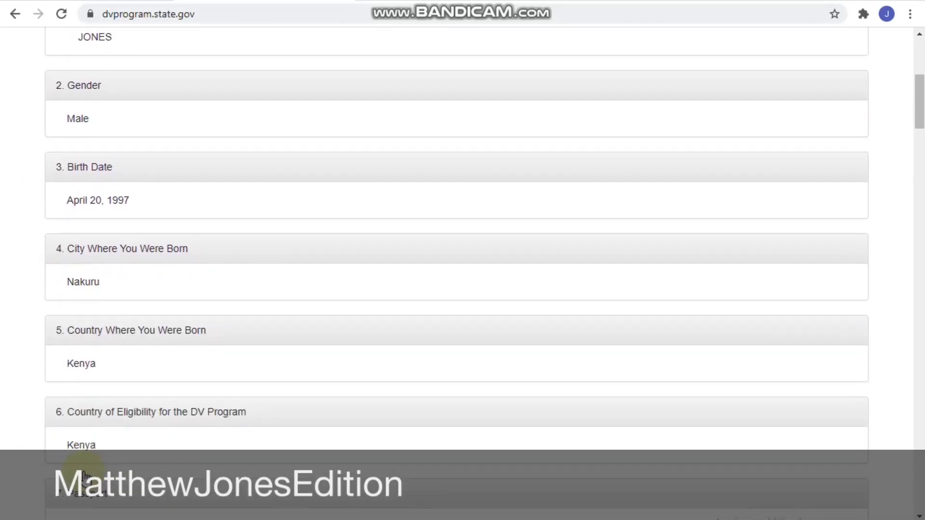
pyautogui.scroll(-3, 85, 477)
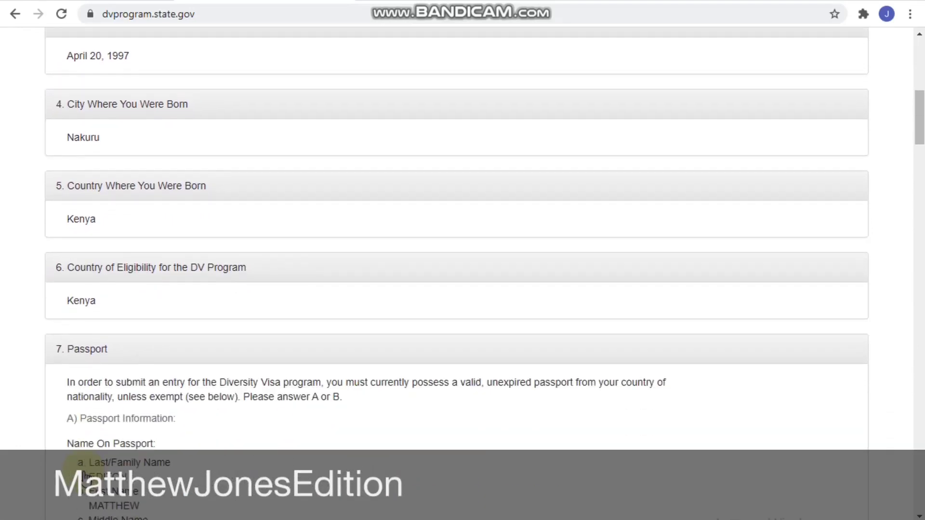
pyautogui.scroll(-4, 84, 477)
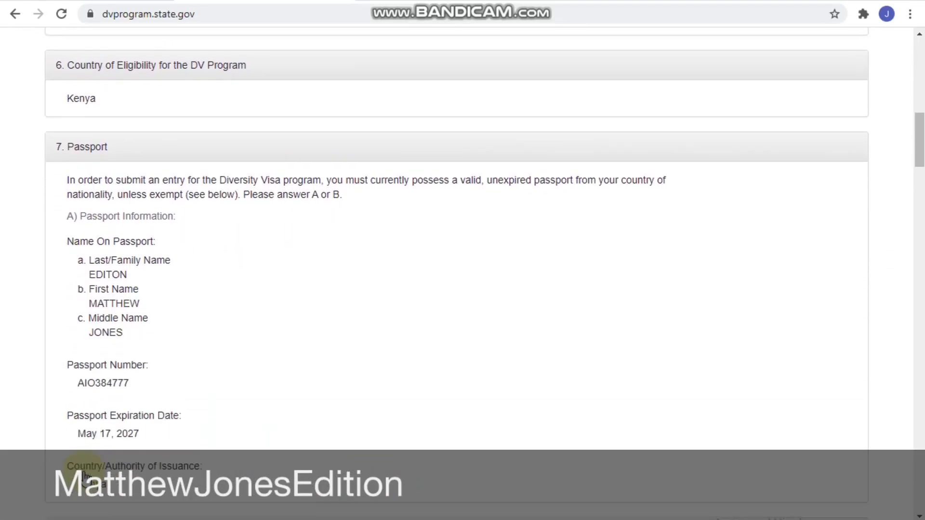
pyautogui.scroll(-3, 85, 477)
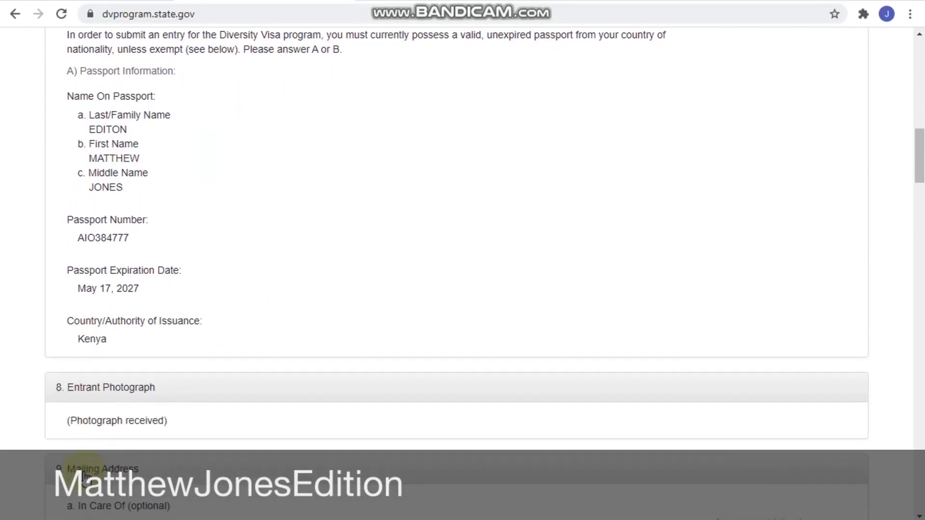
pyautogui.scroll(-8, 85, 477)
pyautogui.scroll(-6, 86, 477)
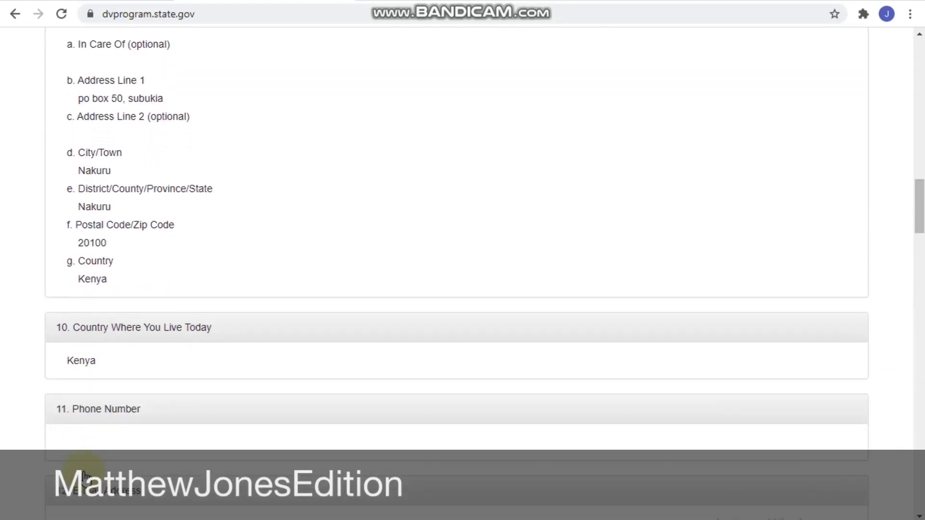
pyautogui.scroll(-7, 85, 477)
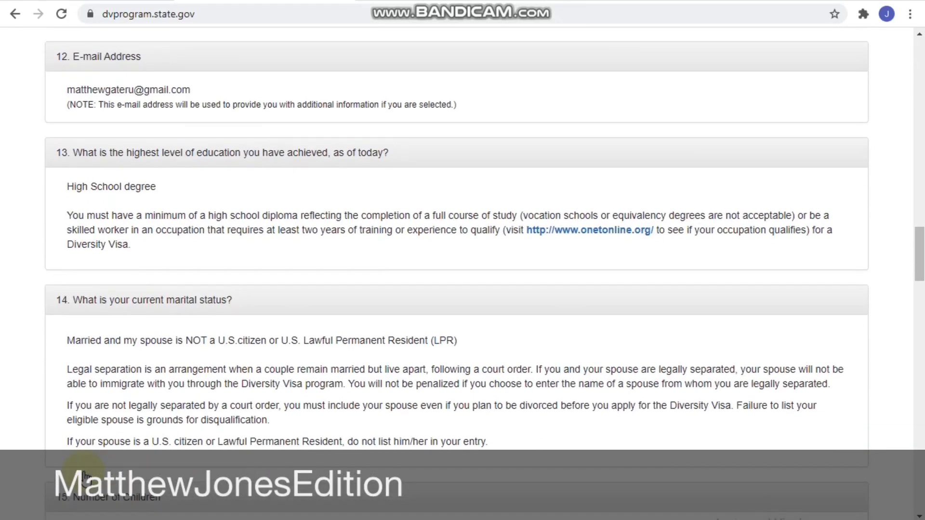
pyautogui.scroll(-1, 85, 477)
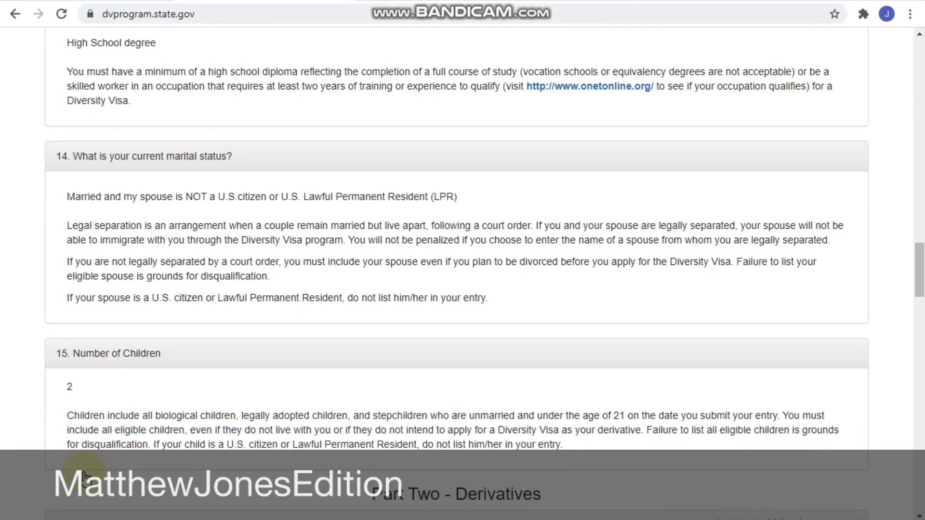
pyautogui.scroll(-8, 84, 477)
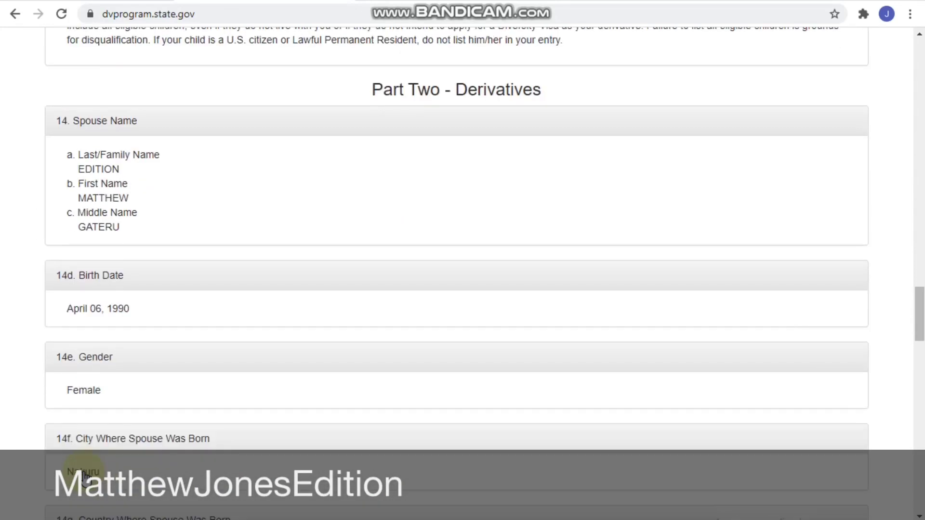
pyautogui.scroll(-20, 84, 477)
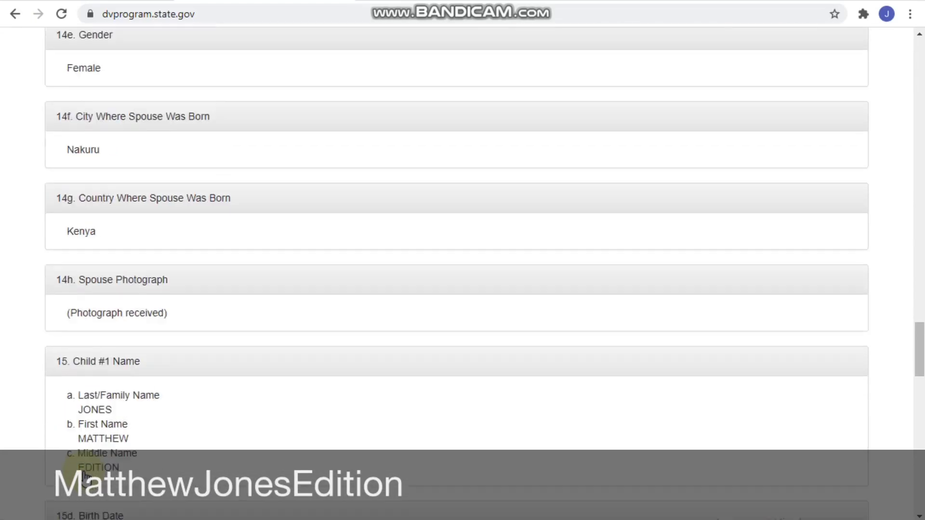
pyautogui.scroll(-8, 84, 477)
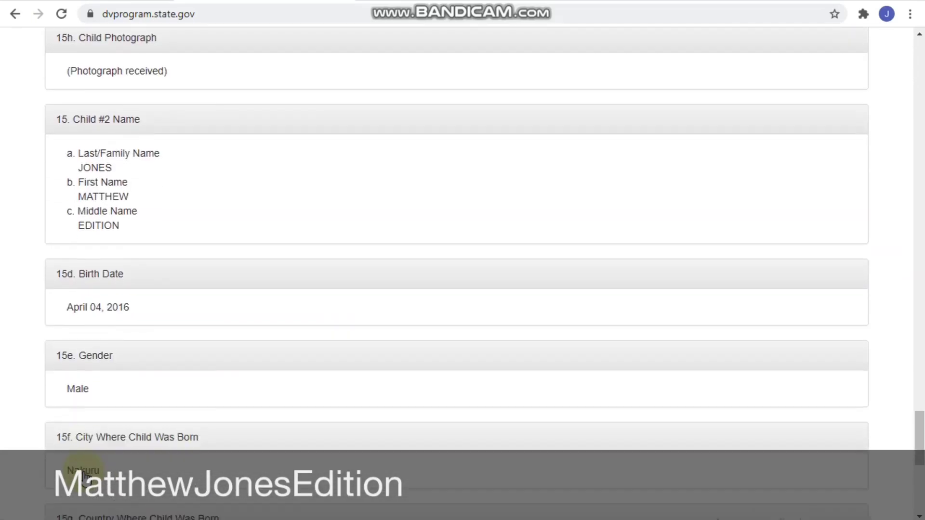